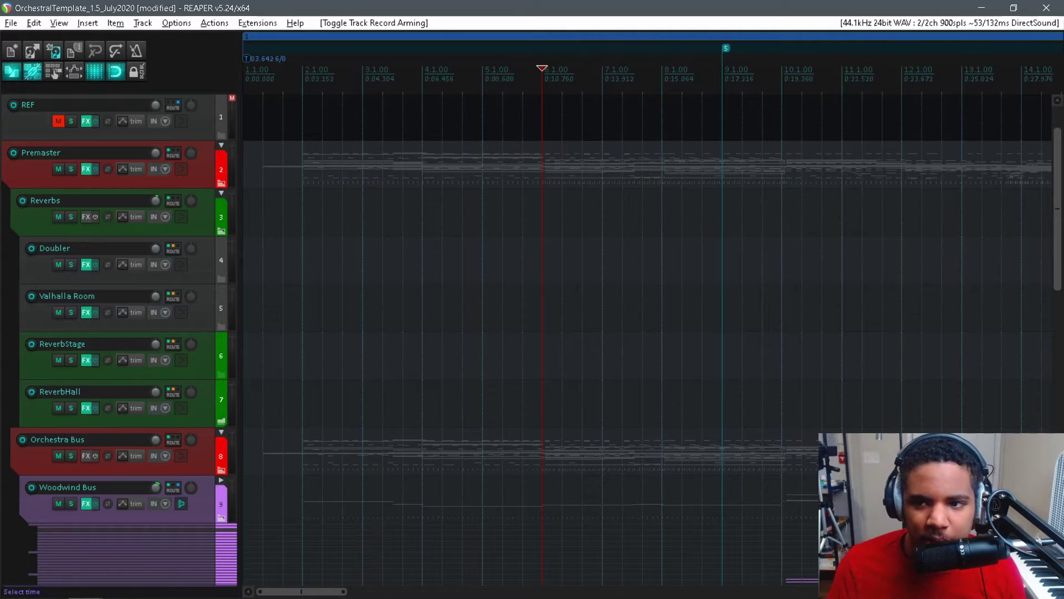
Step: Expand the Brass Bus and IB Trumpet Audio folders to show the trumpet tracks
scroll(1058, 322, down, 10)
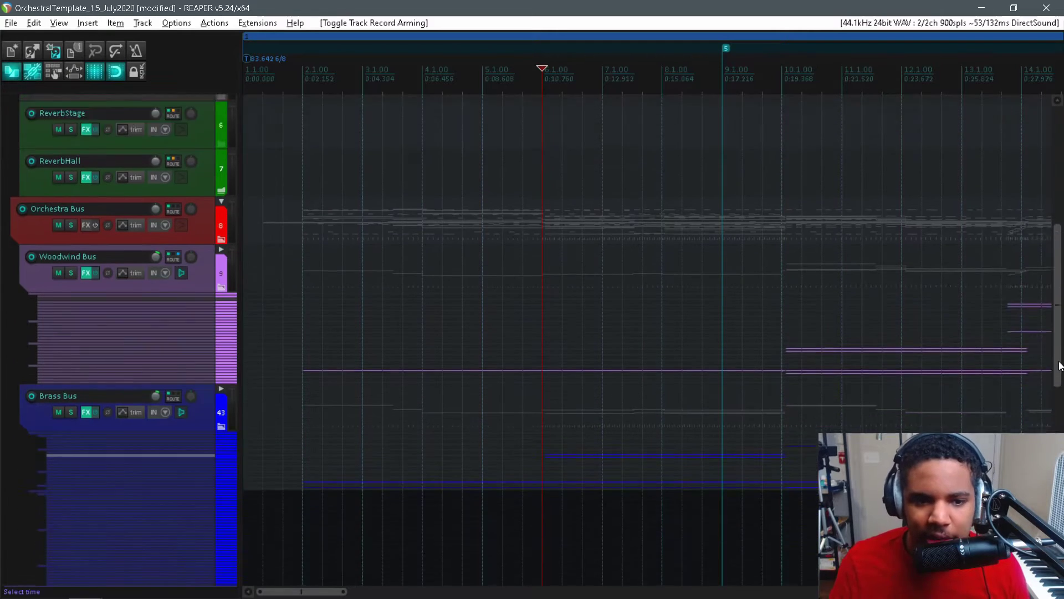
click(221, 314)
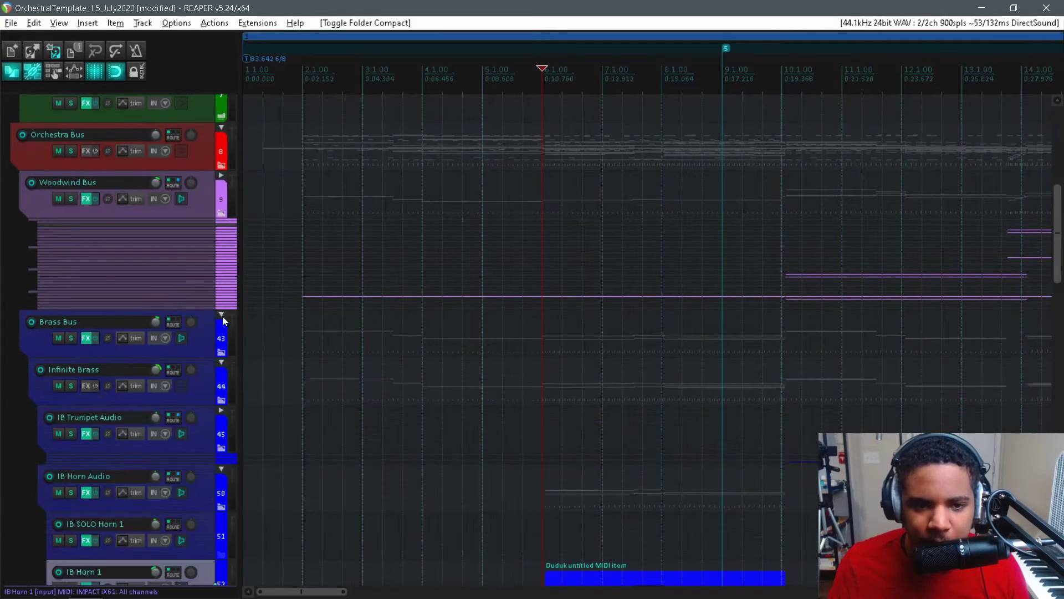
scroll(138, 332, down, 1)
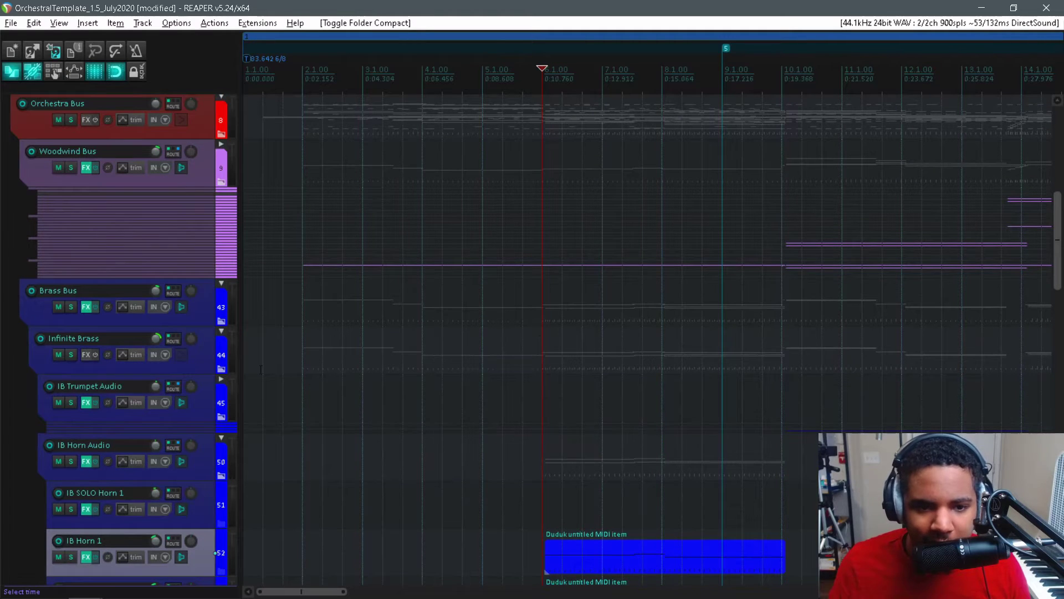
click(221, 379)
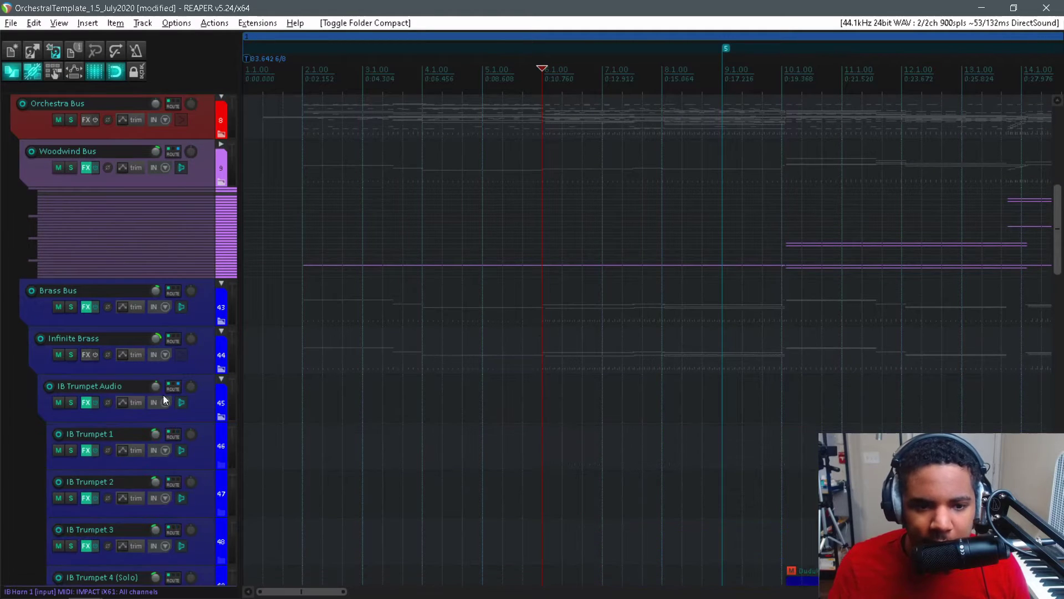
Step: Select the IB Trumpet 1 track and record-arm it
click(193, 460)
scroll(1059, 249, down, 5)
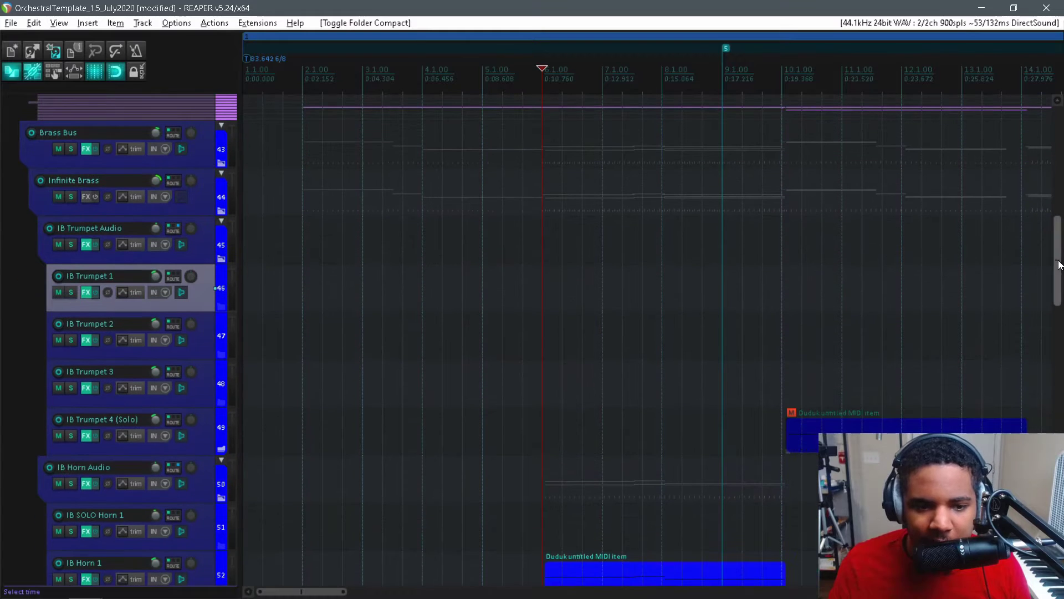
click(58, 276)
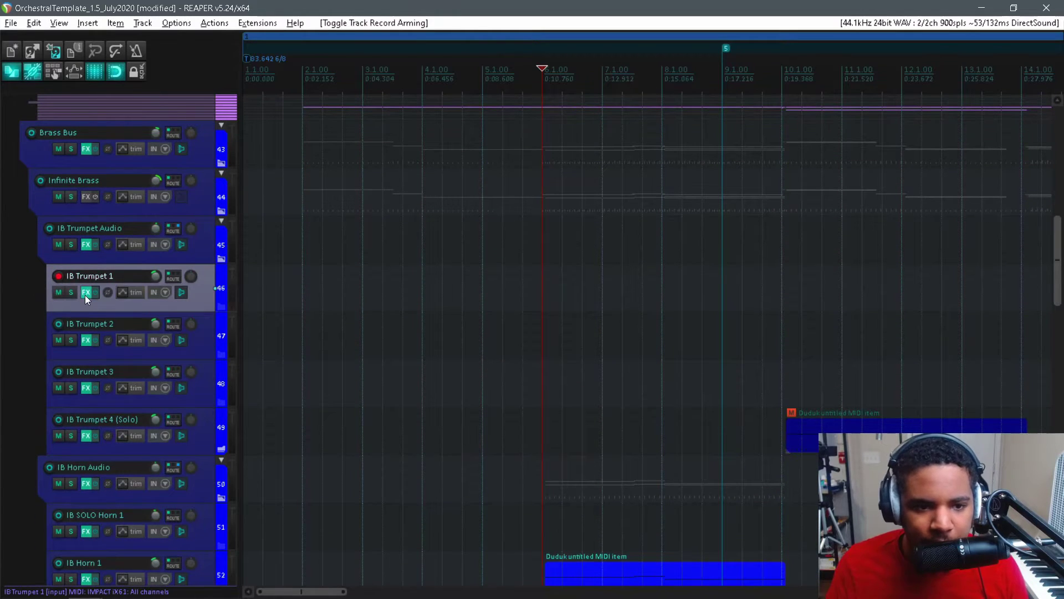
click(85, 292)
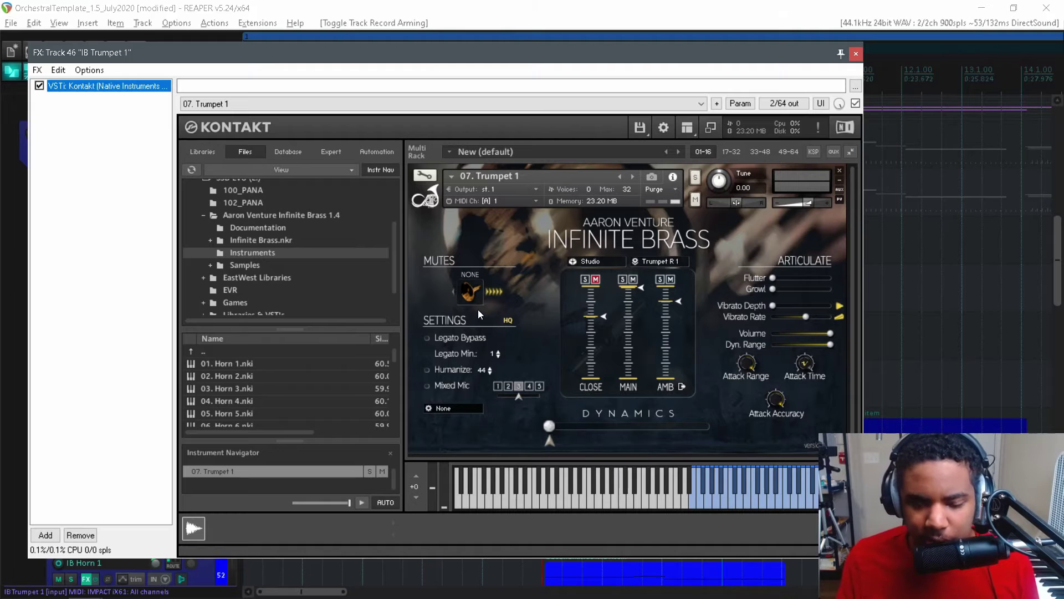
click(856, 53)
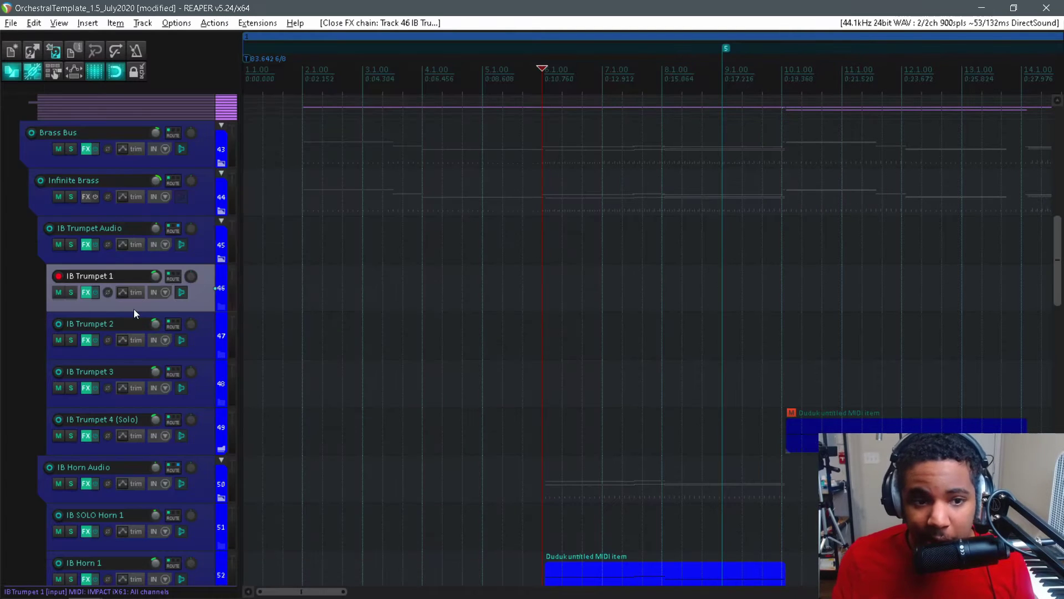
Step: Disarm IB Trumpet 1 and collapse the Infinite Brass and Brass Bus folders
click(59, 276)
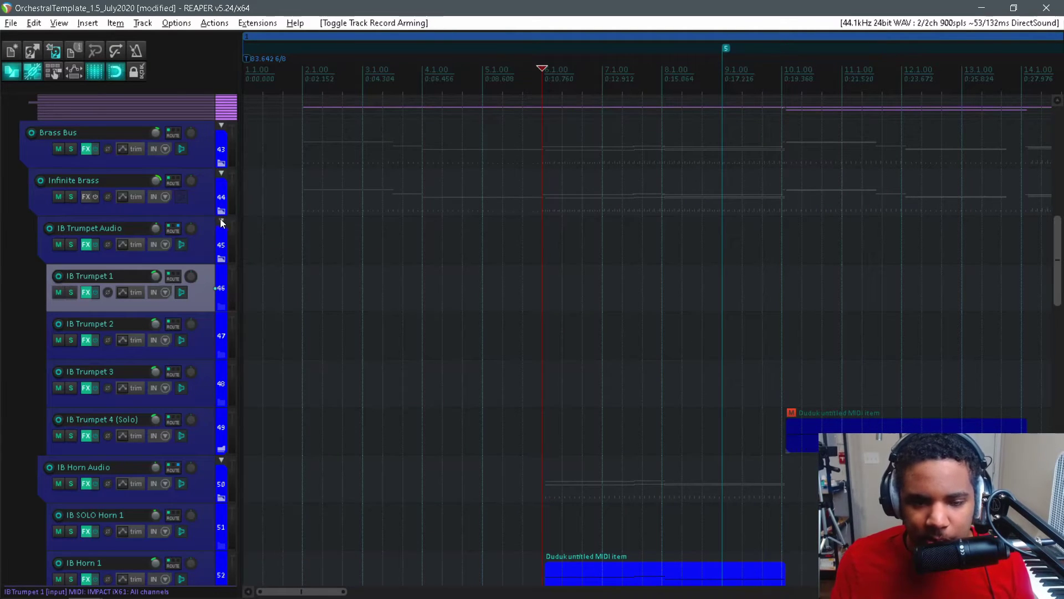
click(221, 174)
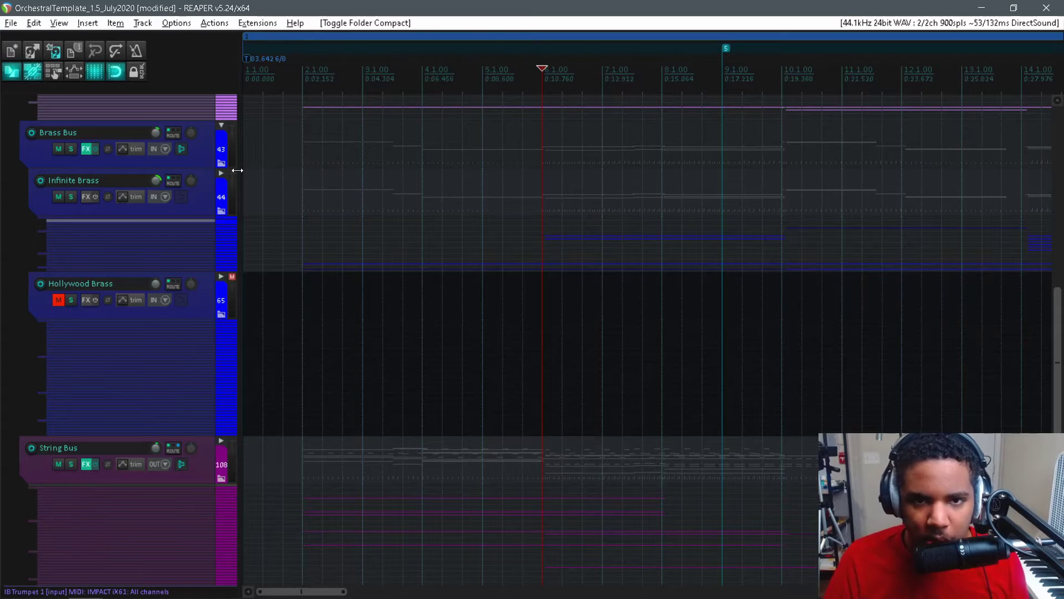
click(222, 127)
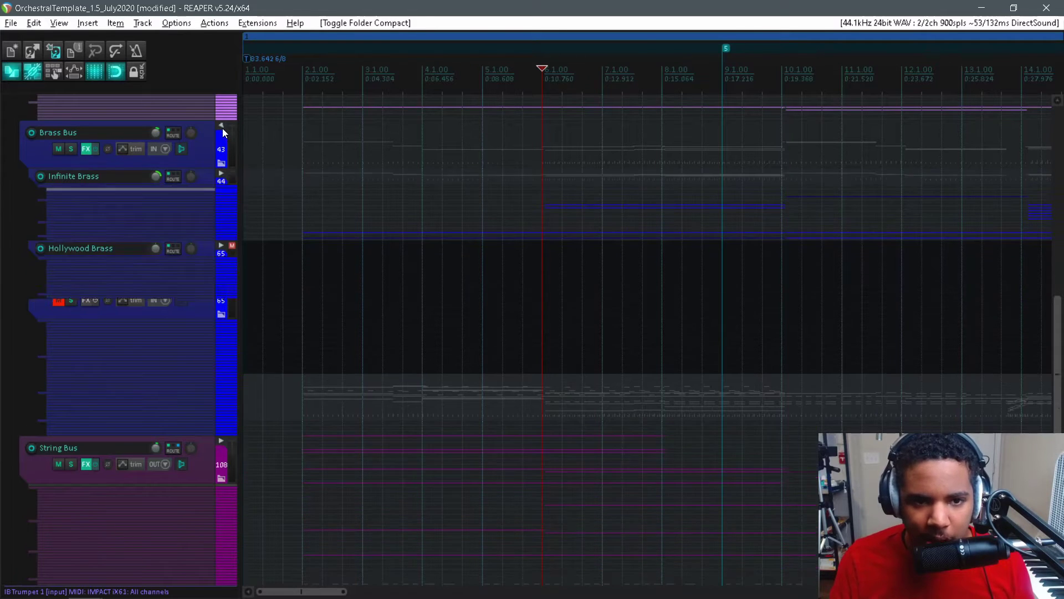
Step: Expand the String Bus and 1st Violins Audio folders to show the articulation tracks
click(221, 351)
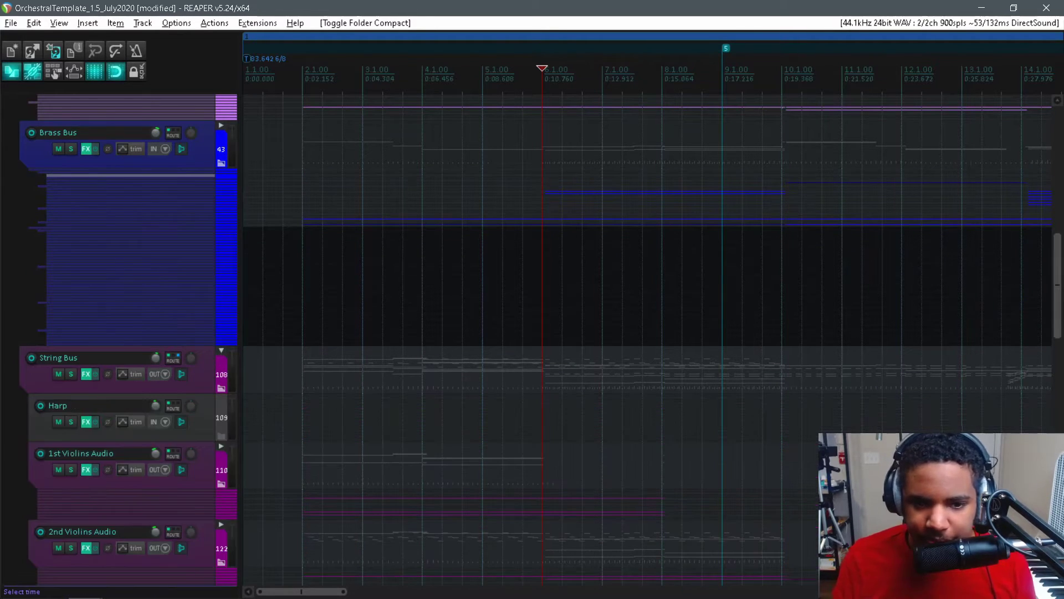
scroll(1057, 310, down, 2)
scroll(1057, 311, down, 3)
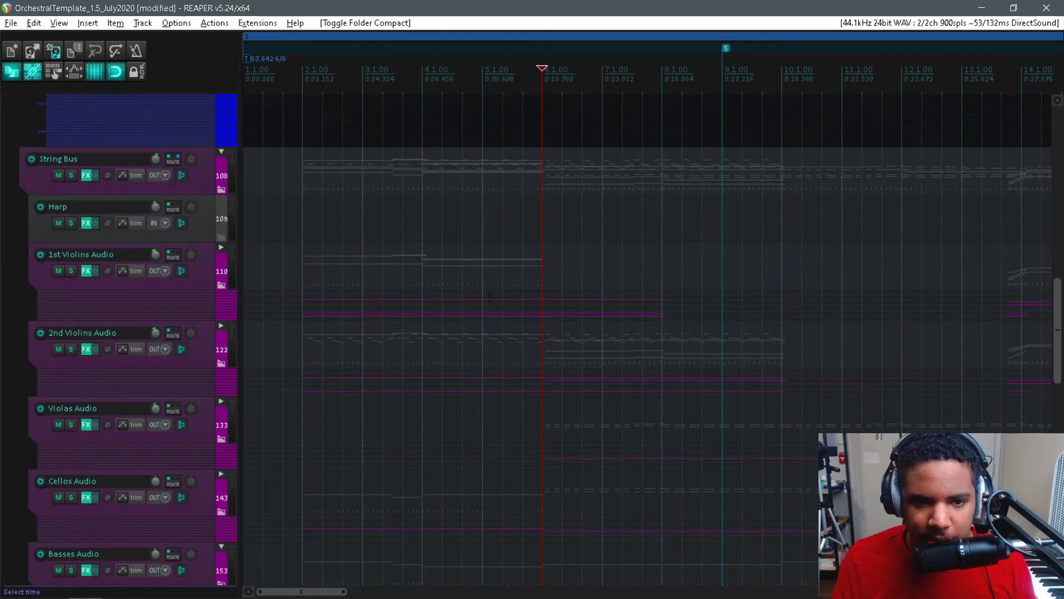
click(220, 247)
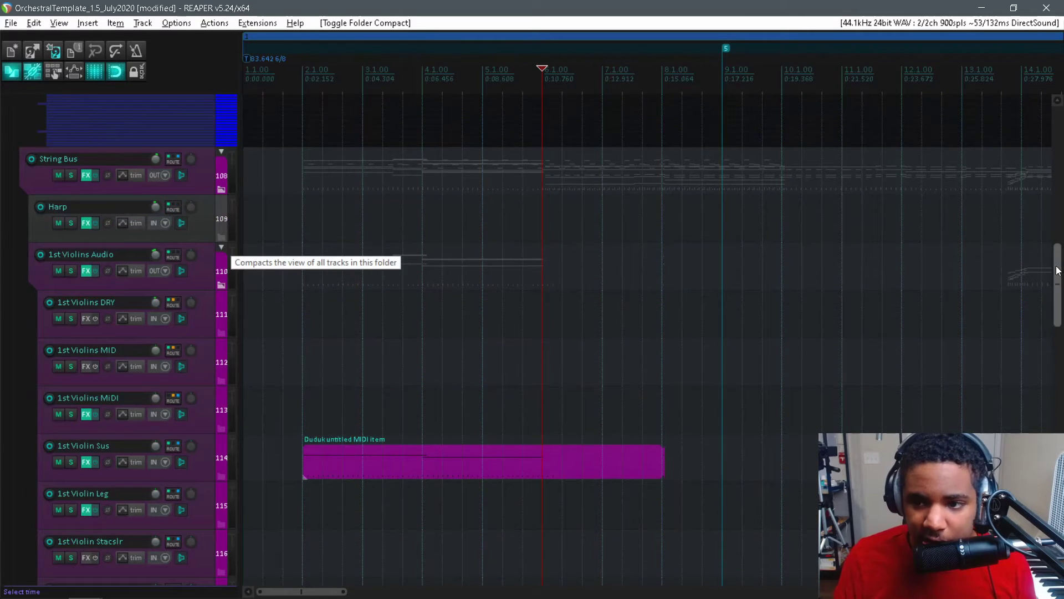
scroll(1057, 313, down, 4)
scroll(600, 347, down, 2)
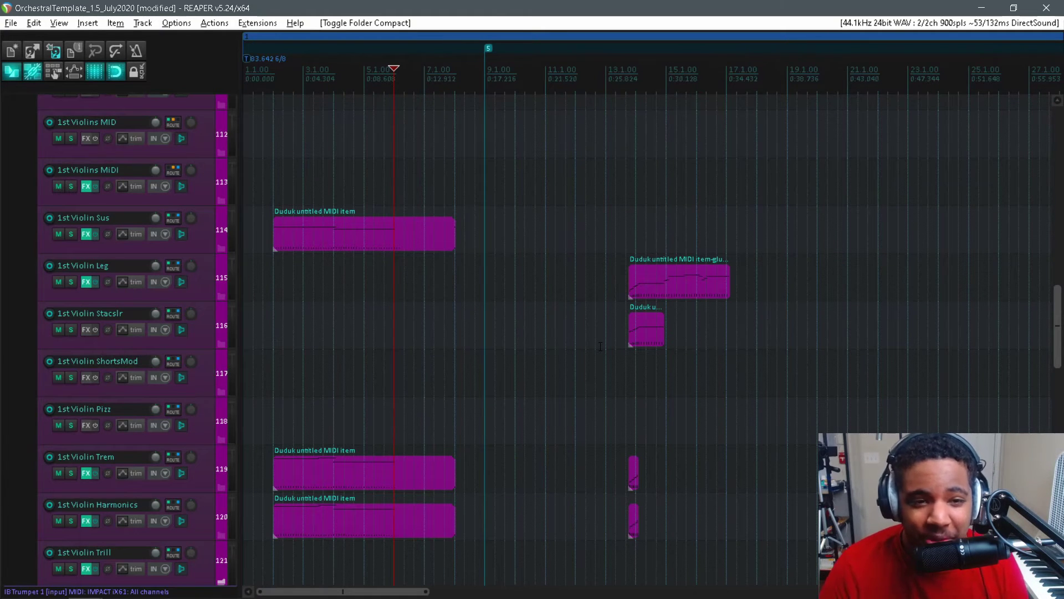
Step: Raise channel 1's gain from 6.2 to 6.5 dB in the 1st Violins MIDI Play mixer
click(86, 185)
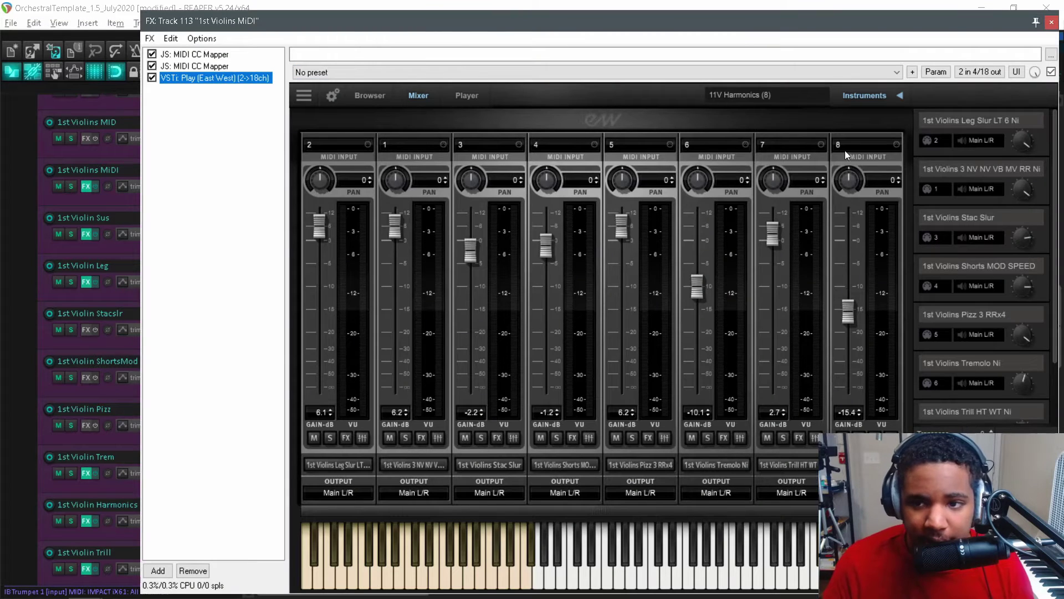
drag(1023, 190, 1026, 203)
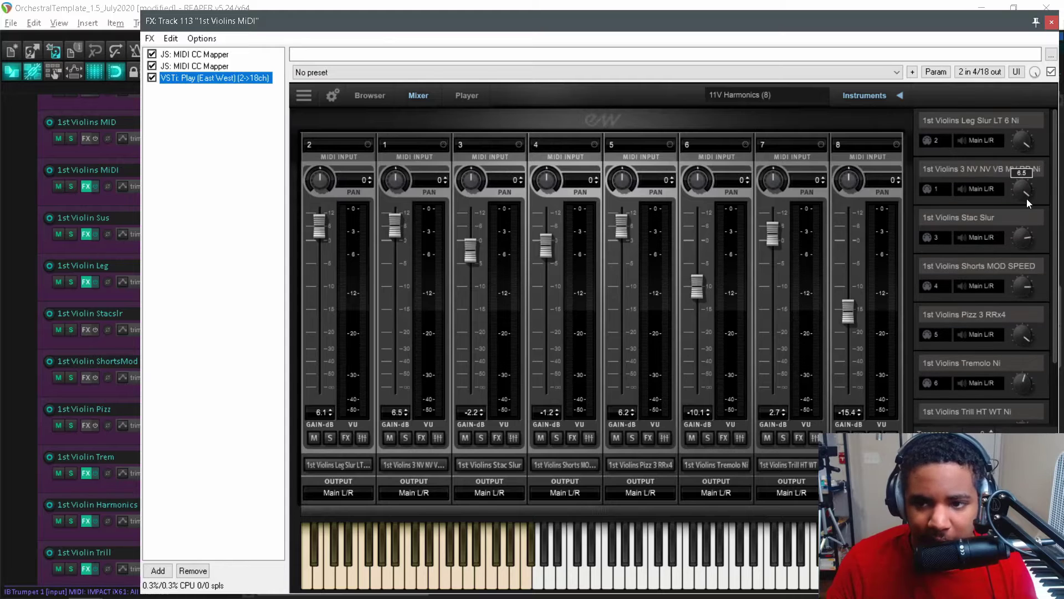
scroll(973, 244, down, 3)
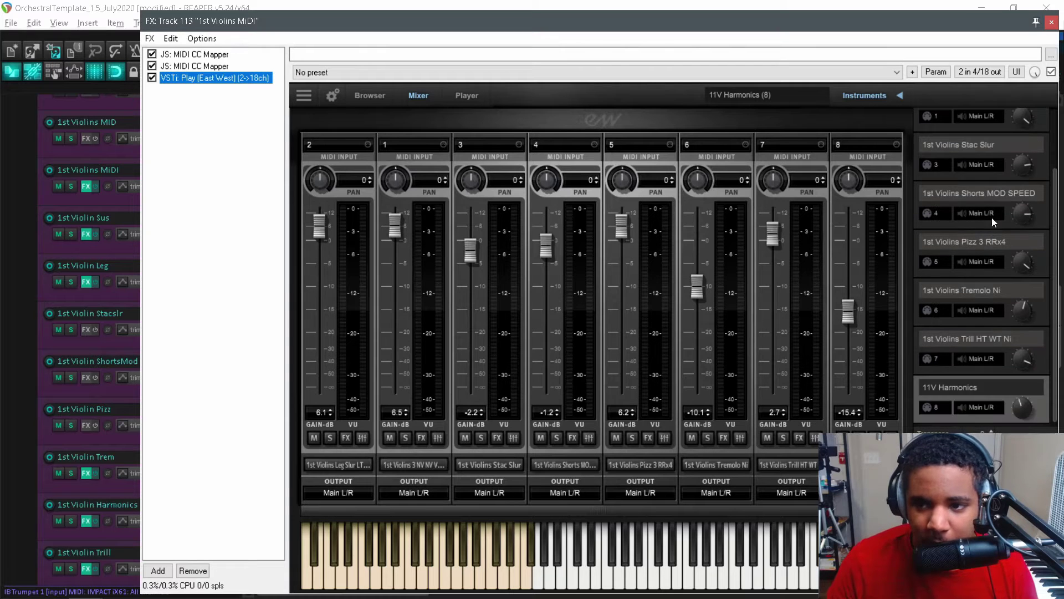
click(1052, 22)
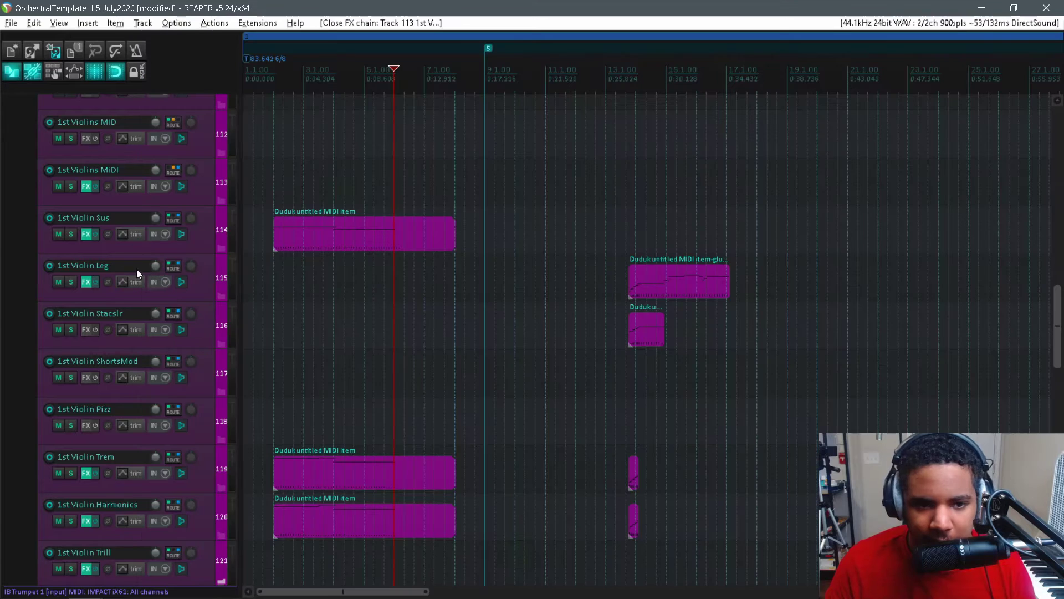
Step: Check the 1st Violin Leg track's routing, then recheck the track 113 FX chain
click(196, 294)
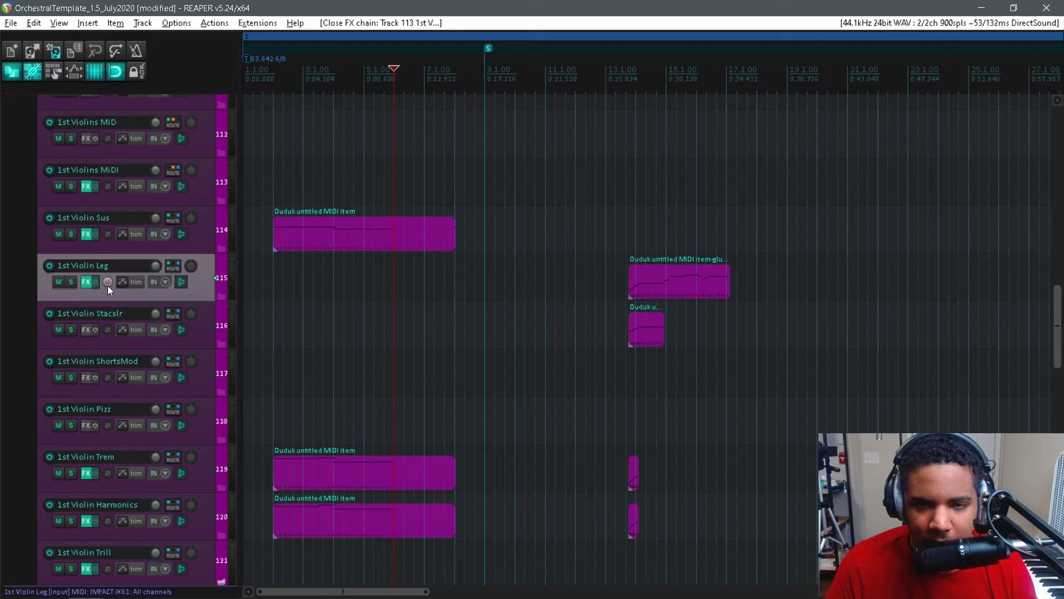
click(172, 268)
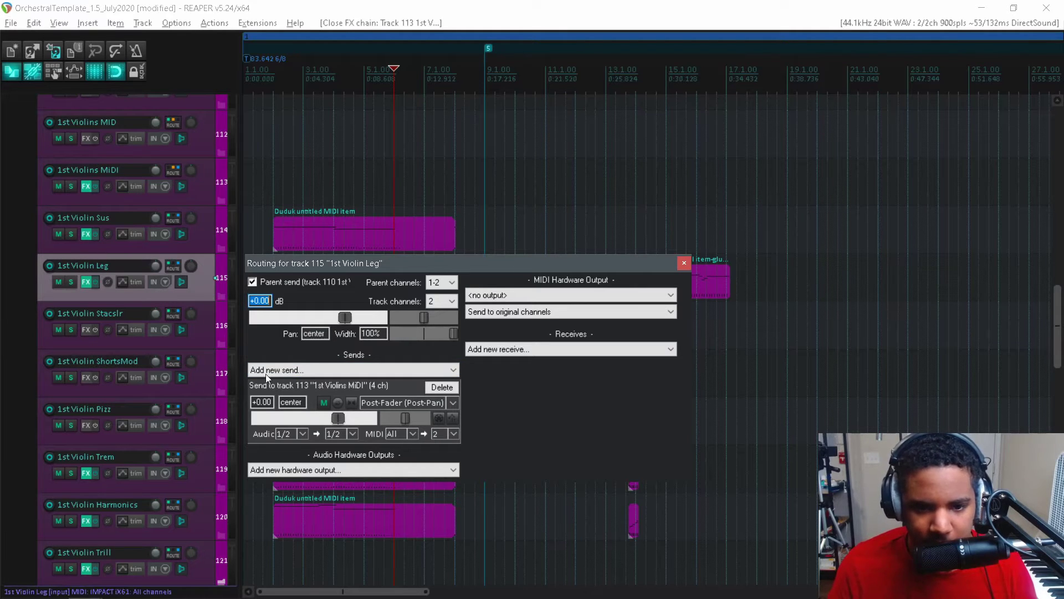
key(Escape)
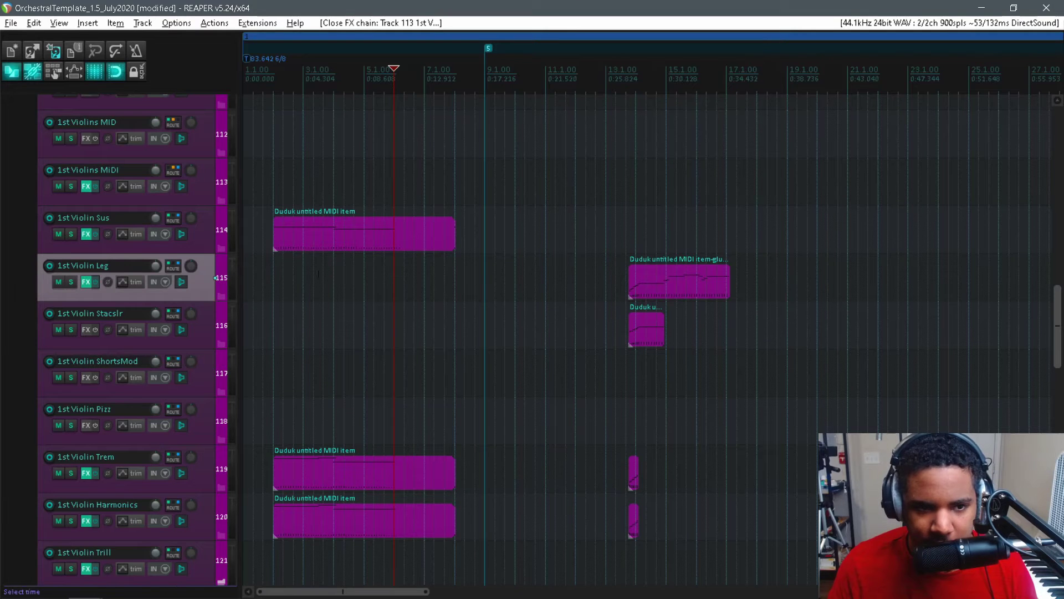
click(86, 186)
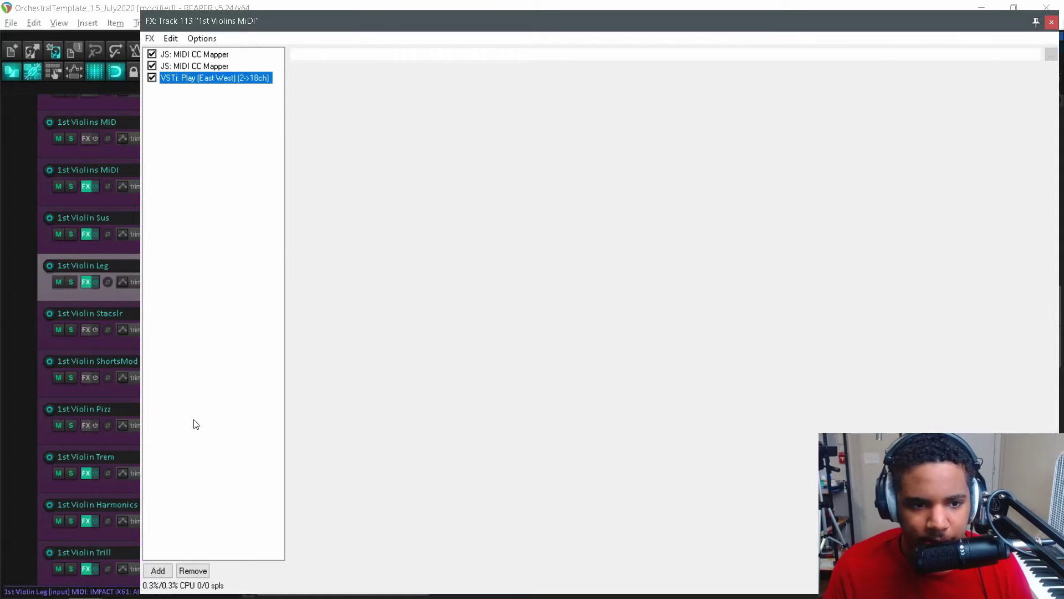
key(Escape)
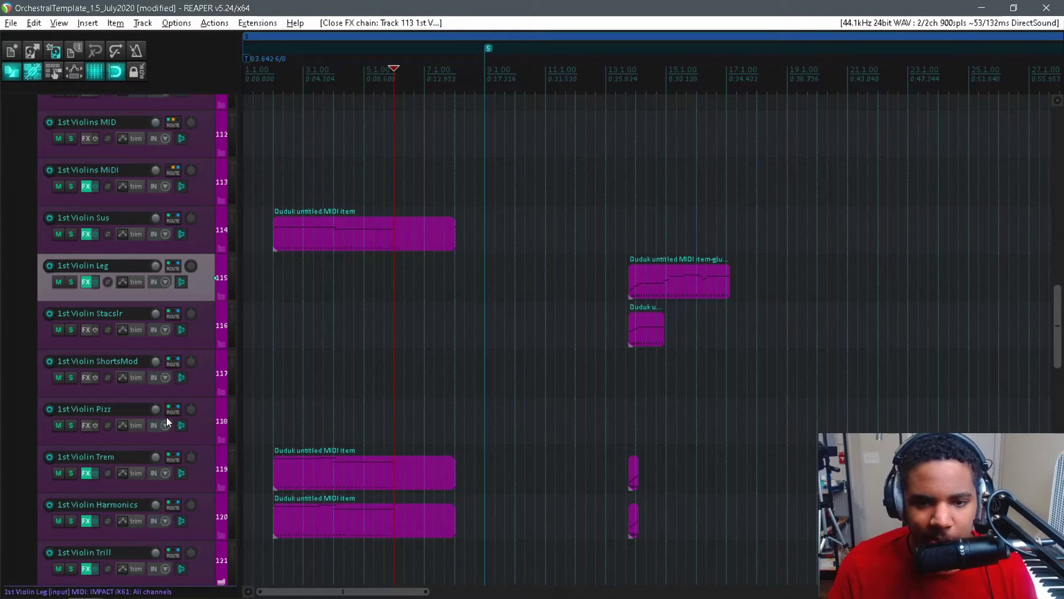
Step: Select the 1st Violins MID track
drag(1057, 320, 954, 283)
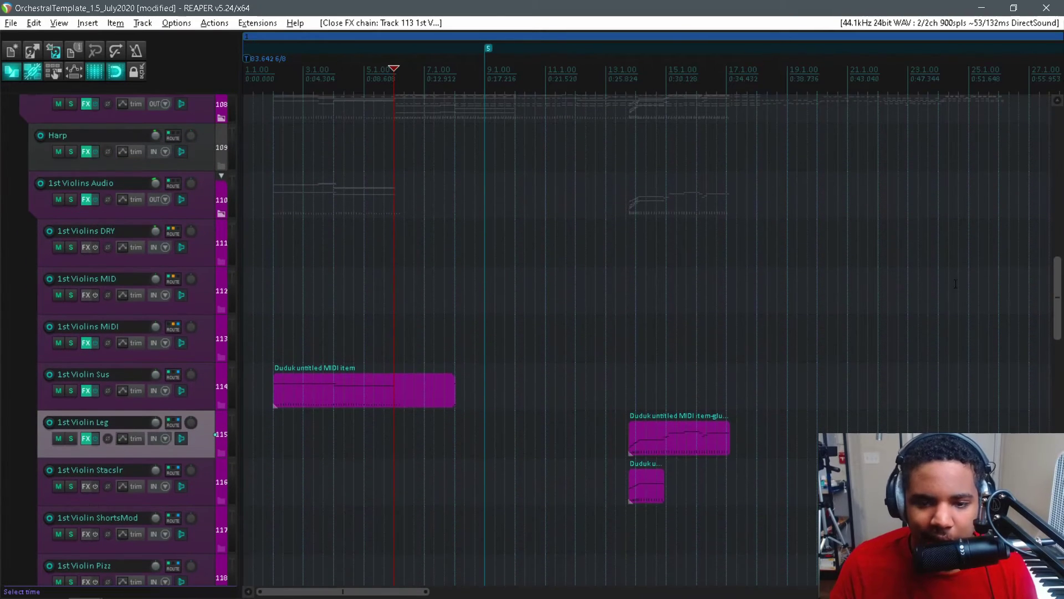
scroll(360, 374, down, 3)
scroll(359, 374, down, 2)
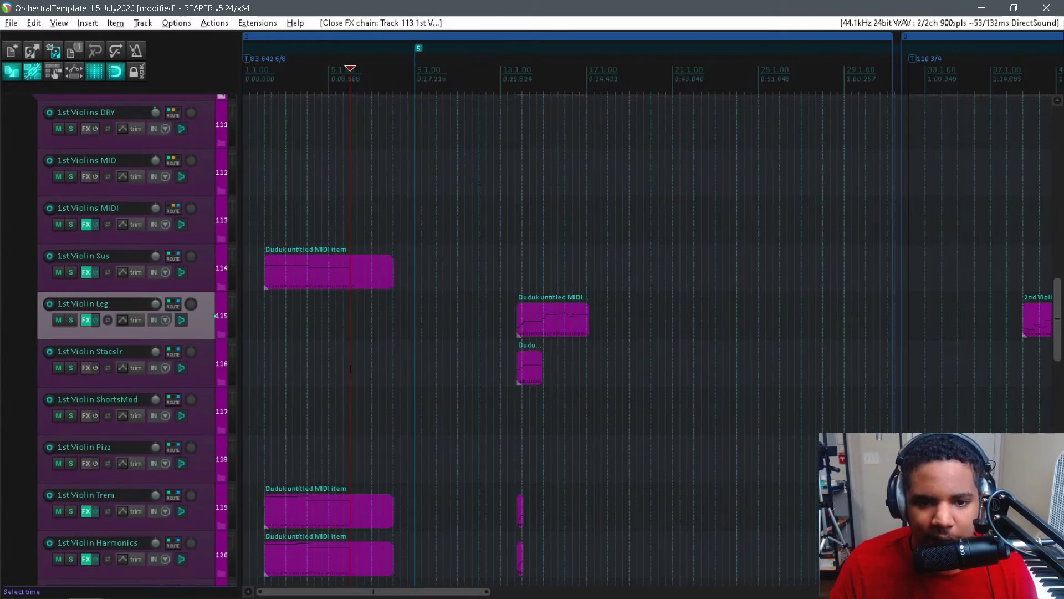
scroll(458, 348, down, 6)
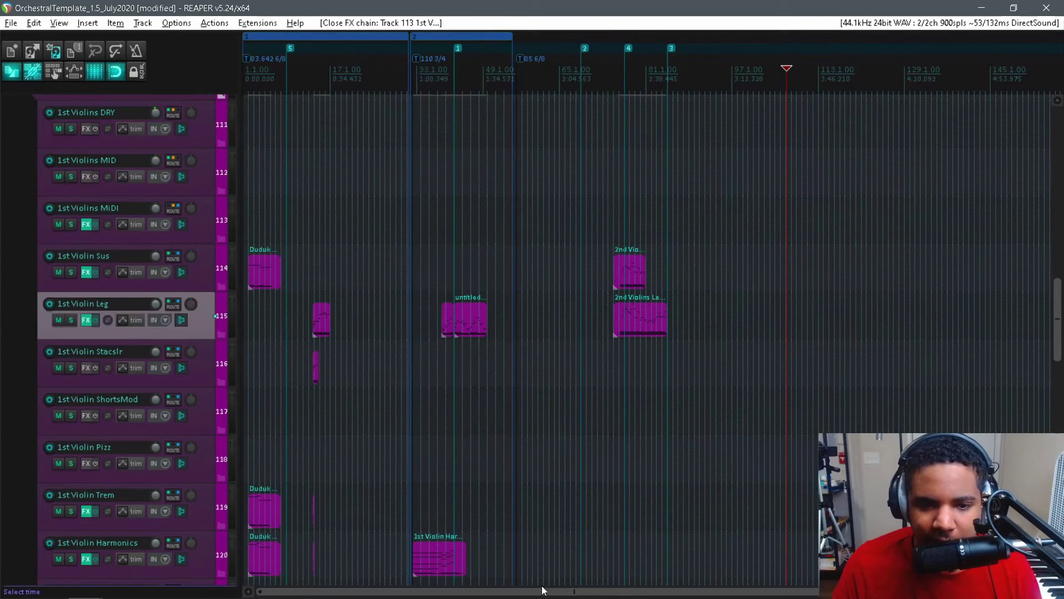
scroll(839, 309, up, 2)
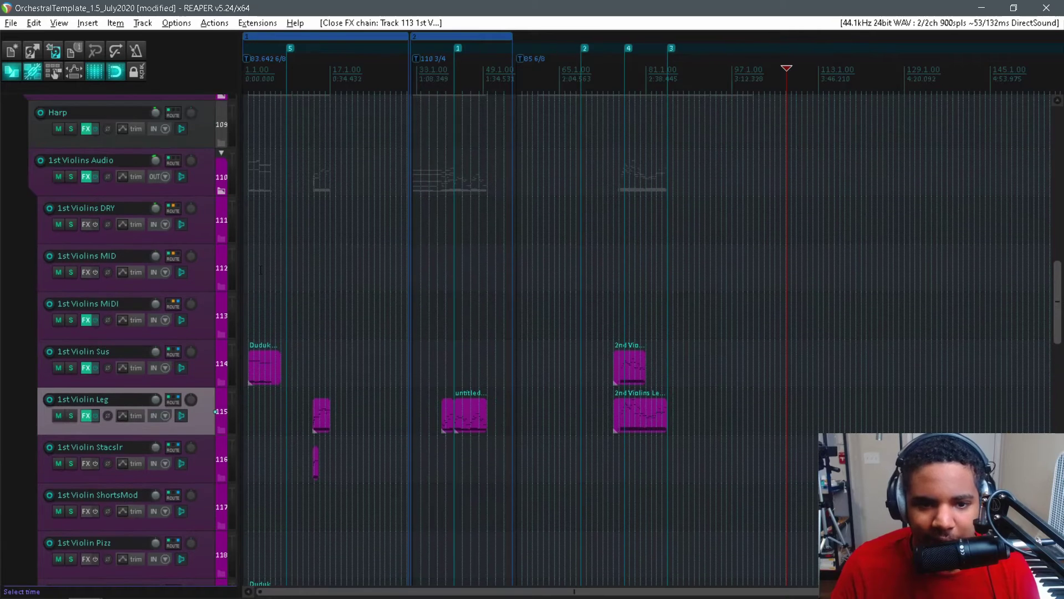
click(261, 270)
Step: Compact the String Bus folder so Percussion and Choir appear beneath it
scroll(259, 270, up, 4)
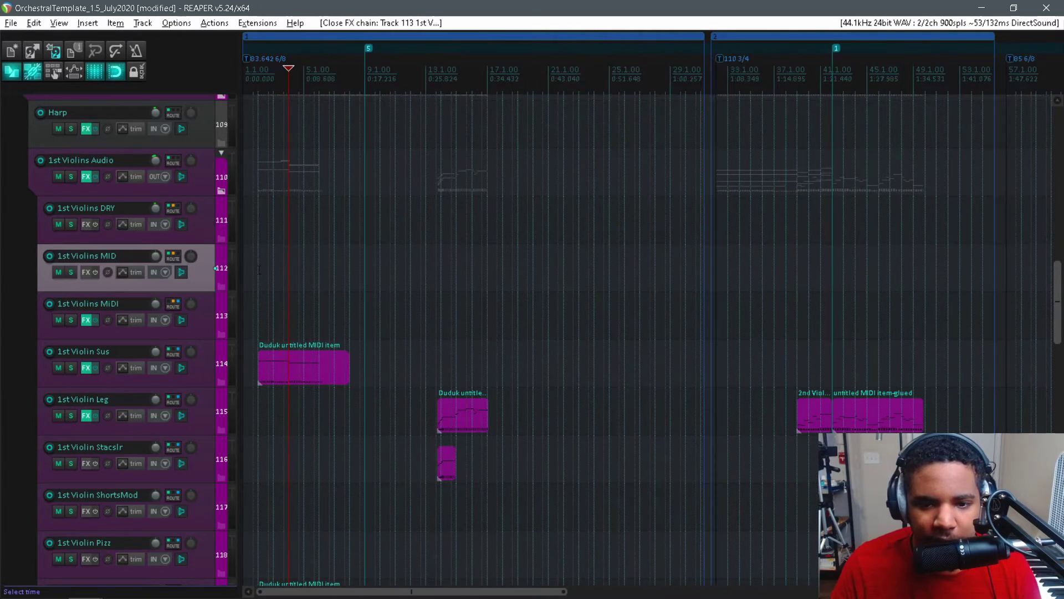
scroll(259, 270, up, 2)
scroll(284, 276, up, 3)
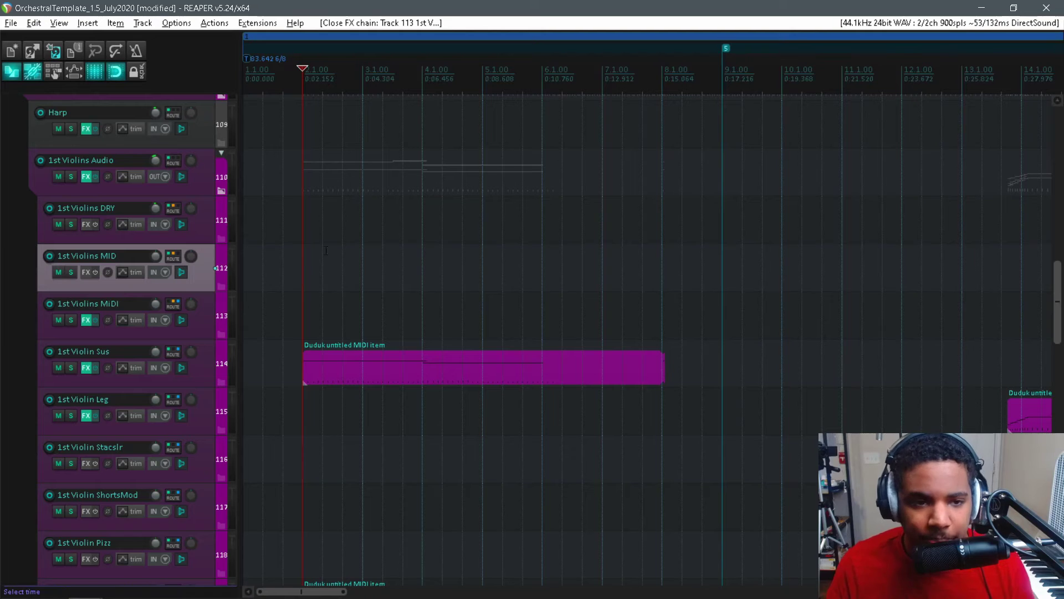
scroll(1055, 287, up, 2)
scroll(177, 184, up, 1)
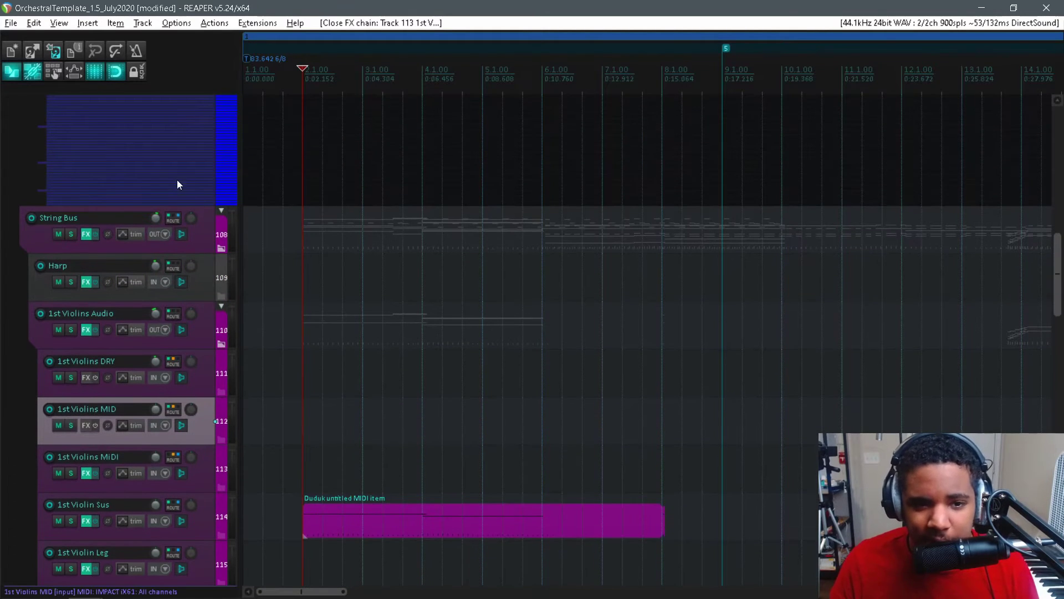
click(224, 212)
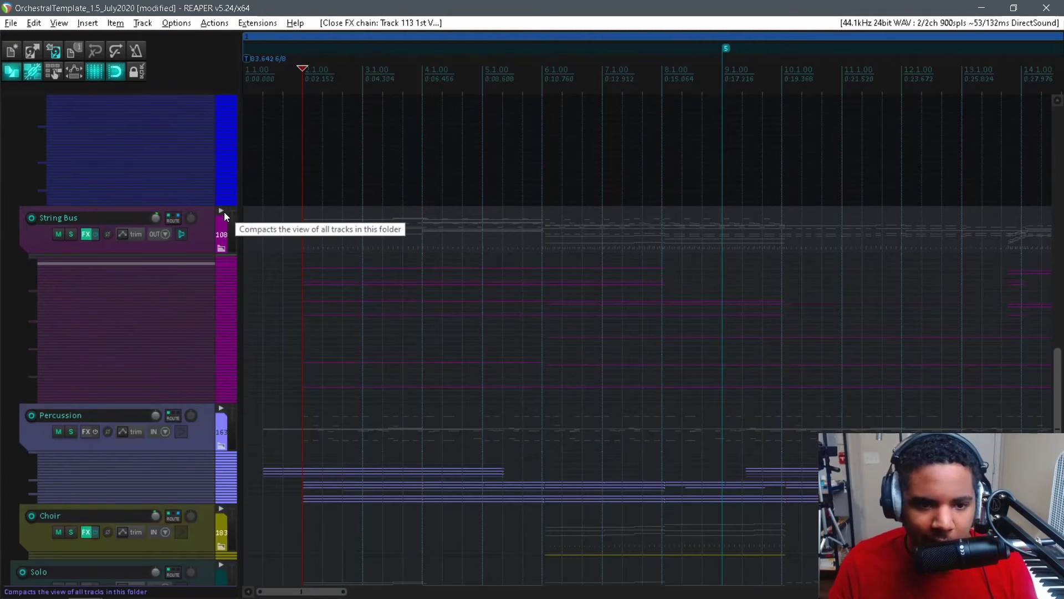
Step: Expand the Woodwind Bus folder and select its Flute Audio track
scroll(1057, 379, up, 1)
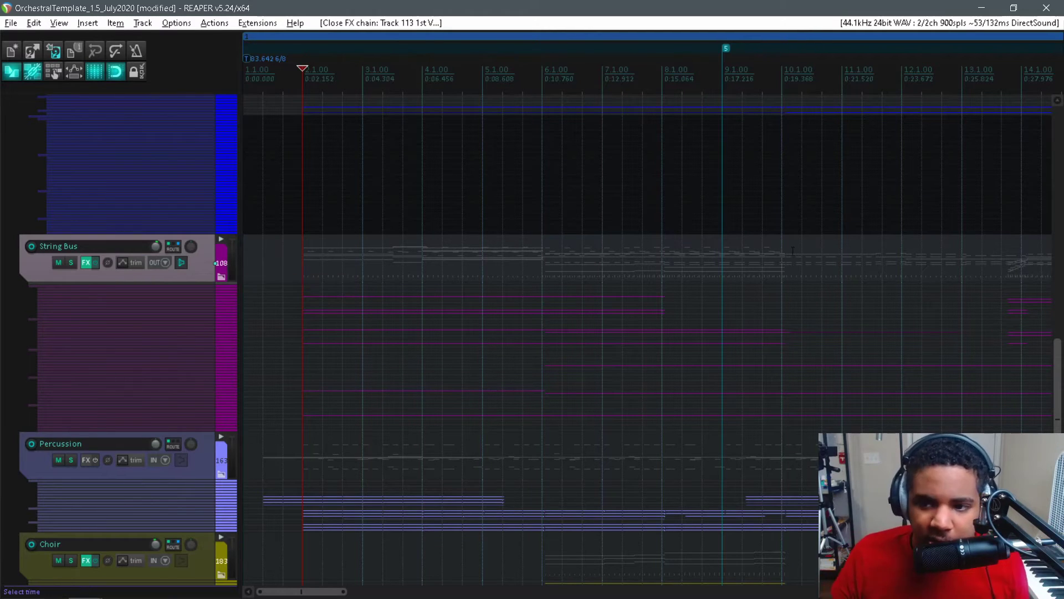
drag(1060, 368, 1061, 202)
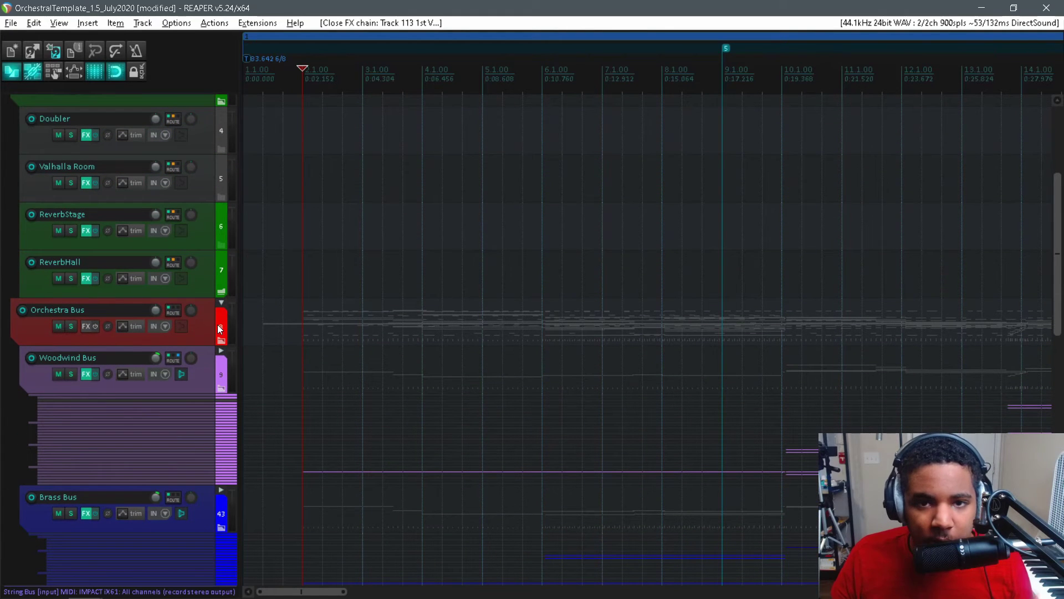
scroll(239, 278, down, 2)
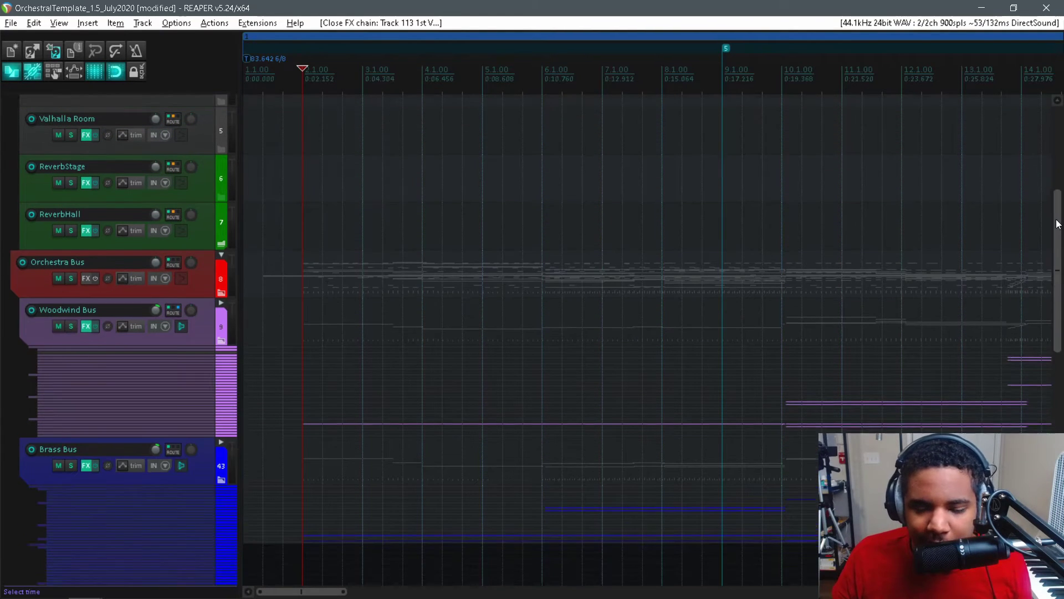
click(221, 289)
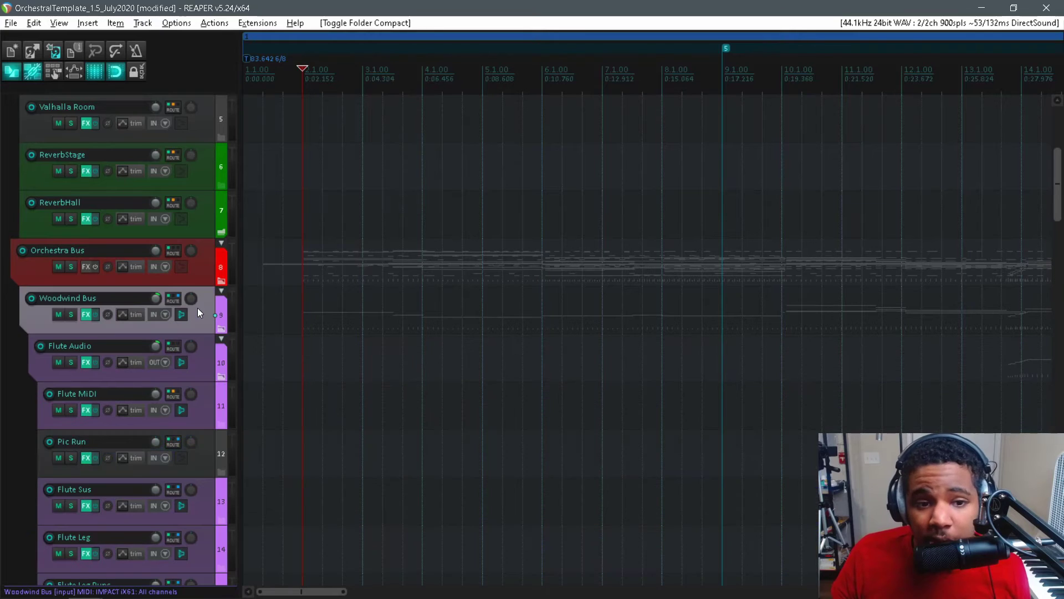
click(208, 346)
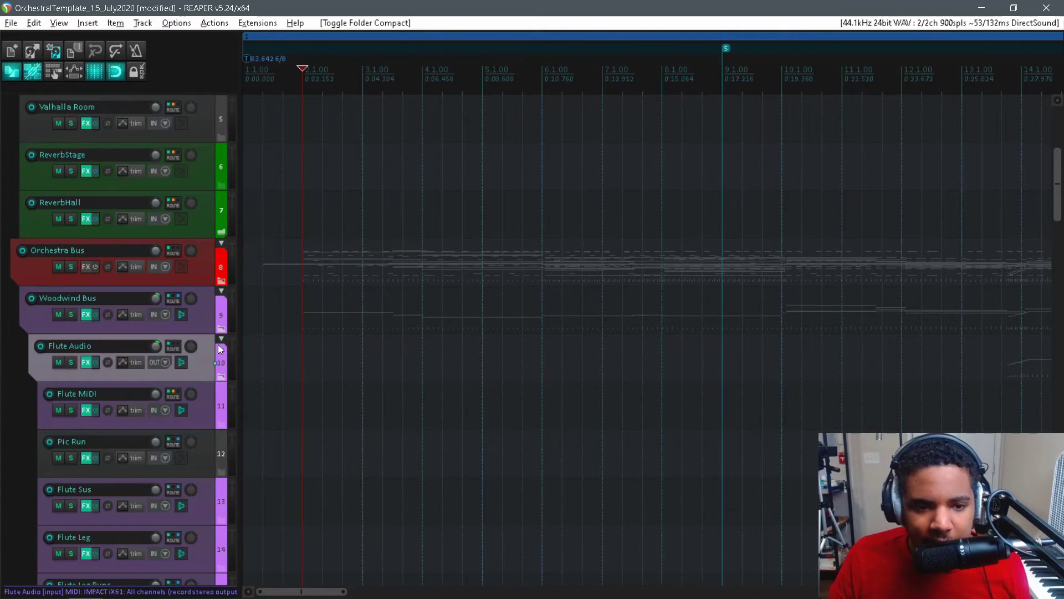
Step: Cycle the Woodwind Bus folder back to full view and mute the Orchestra Bus
click(222, 294)
click(222, 294)
click(222, 294)
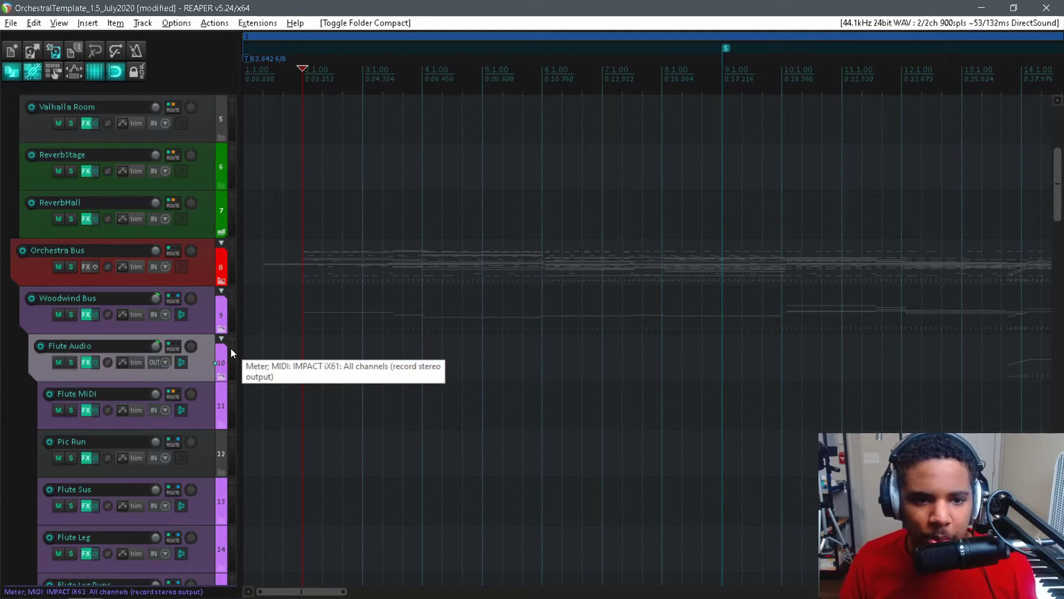
click(58, 267)
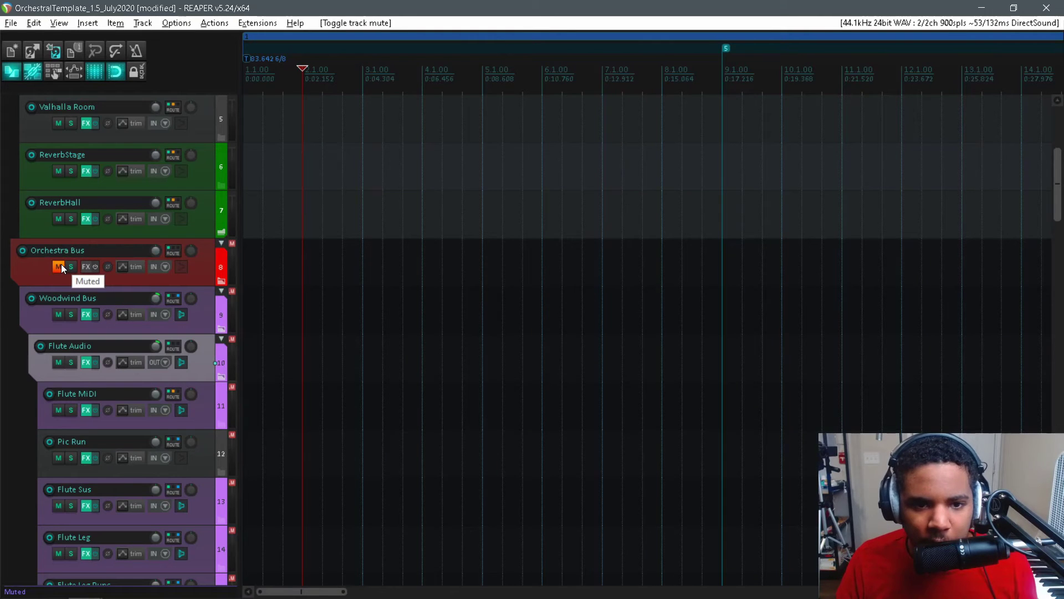
Step: Unmute and fully collapse the Orchestra Bus, and set the play position to bar 8
drag(1056, 199, 1048, 138)
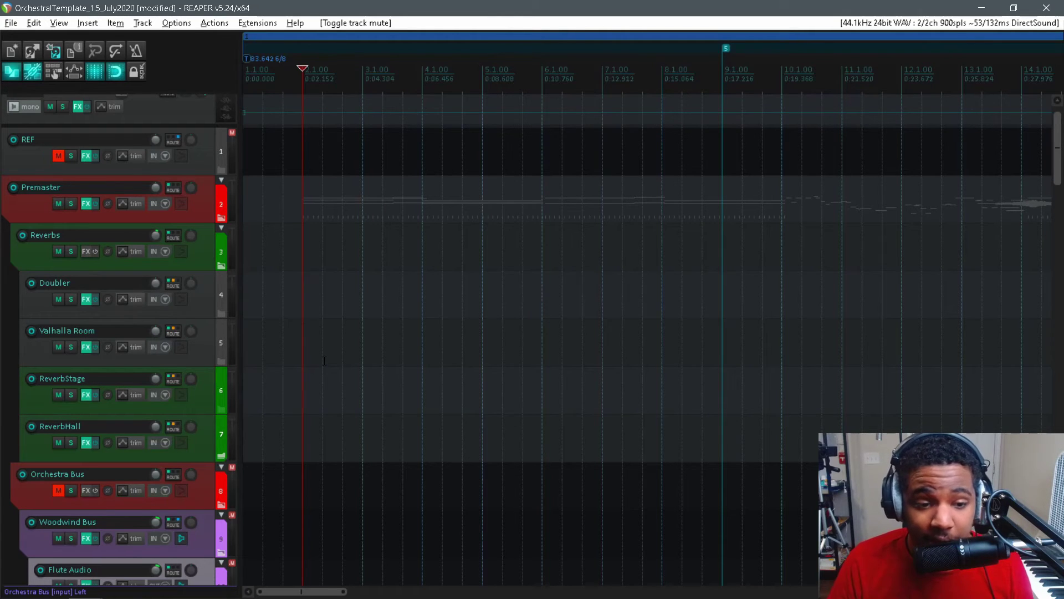
click(61, 488)
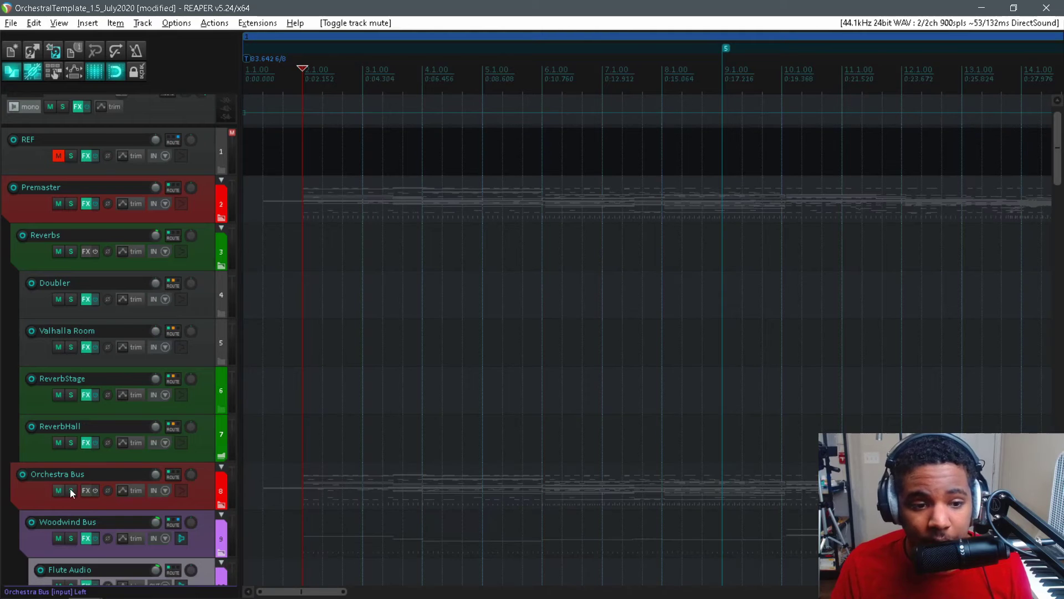
scroll(1052, 182, down, 3)
scroll(1051, 182, down, 2)
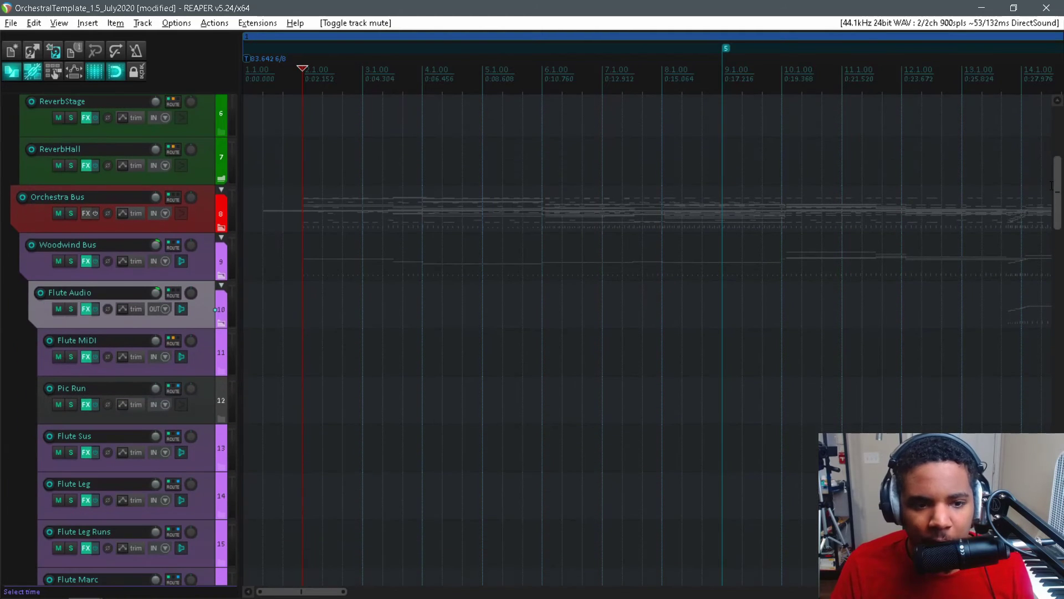
click(220, 190)
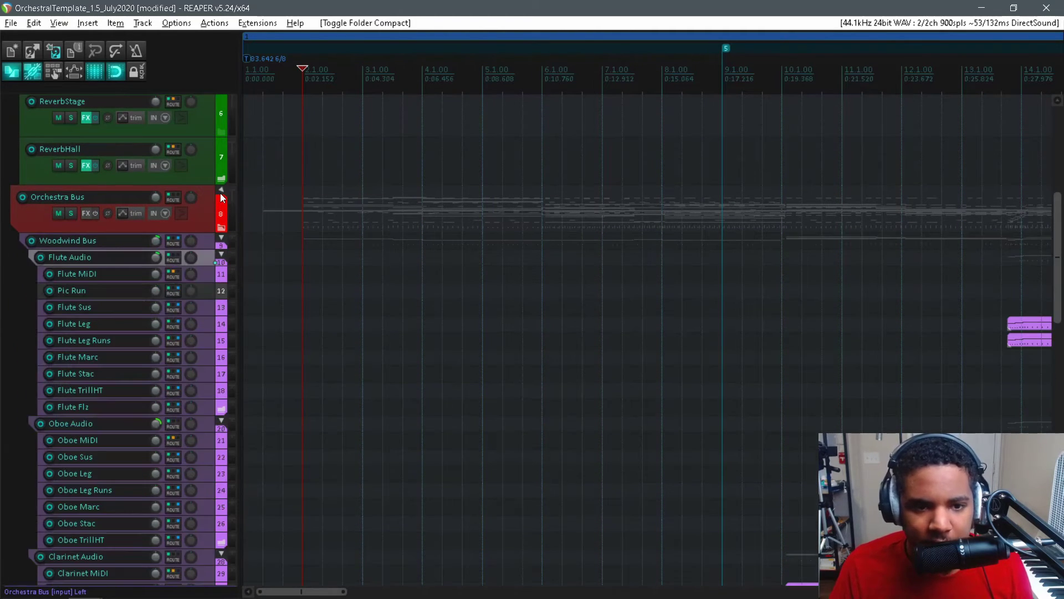
click(221, 192)
click(660, 285)
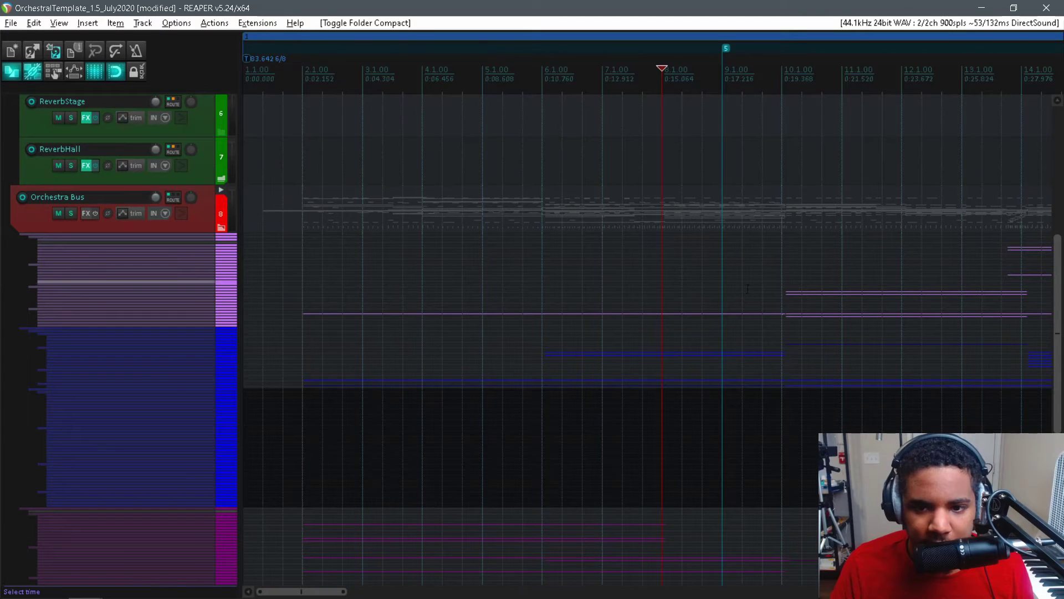
Step: Expand the Solo folder, select the Ngoni track near bar 9 and start playback
scroll(1046, 369, down, 5)
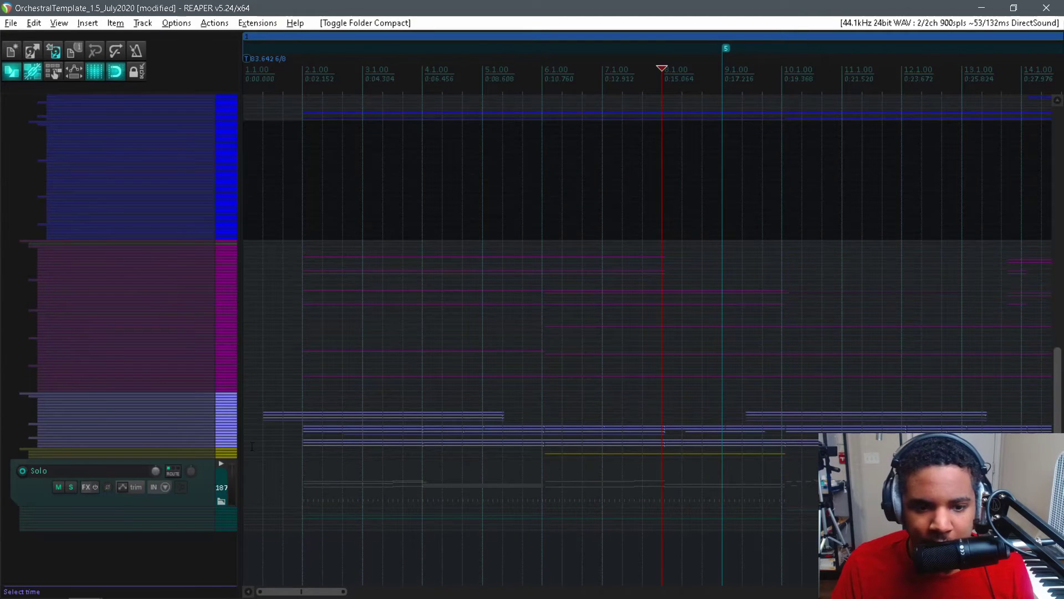
click(221, 464)
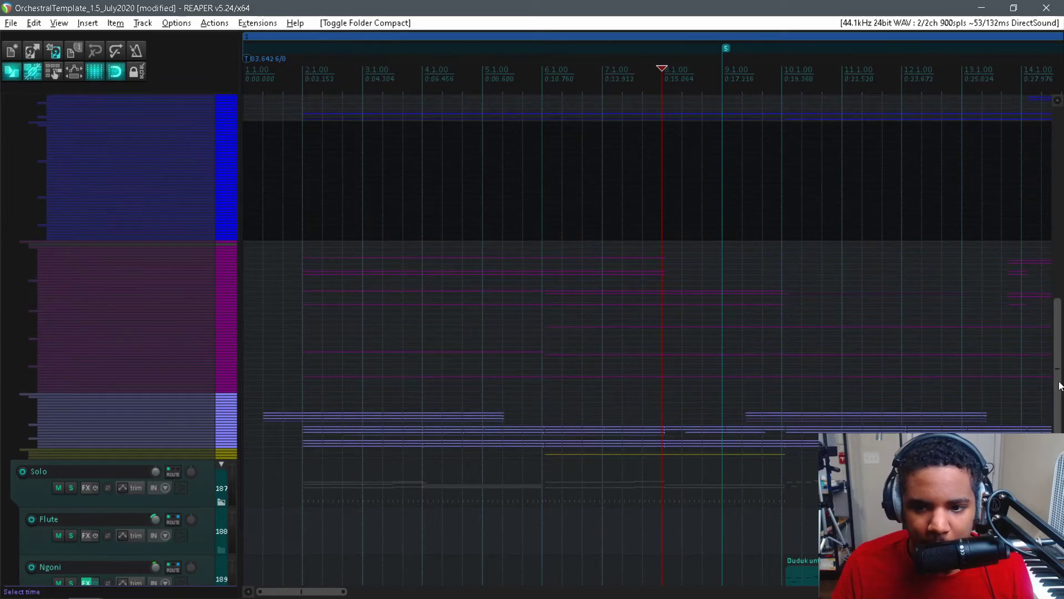
scroll(1060, 386, down, 7)
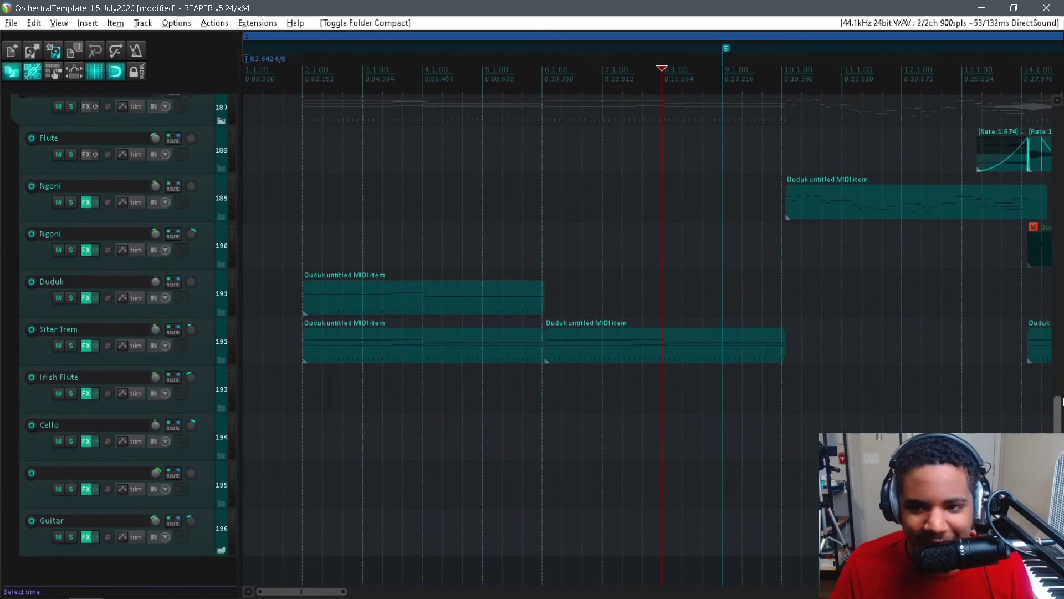
scroll(1060, 402, up, 2)
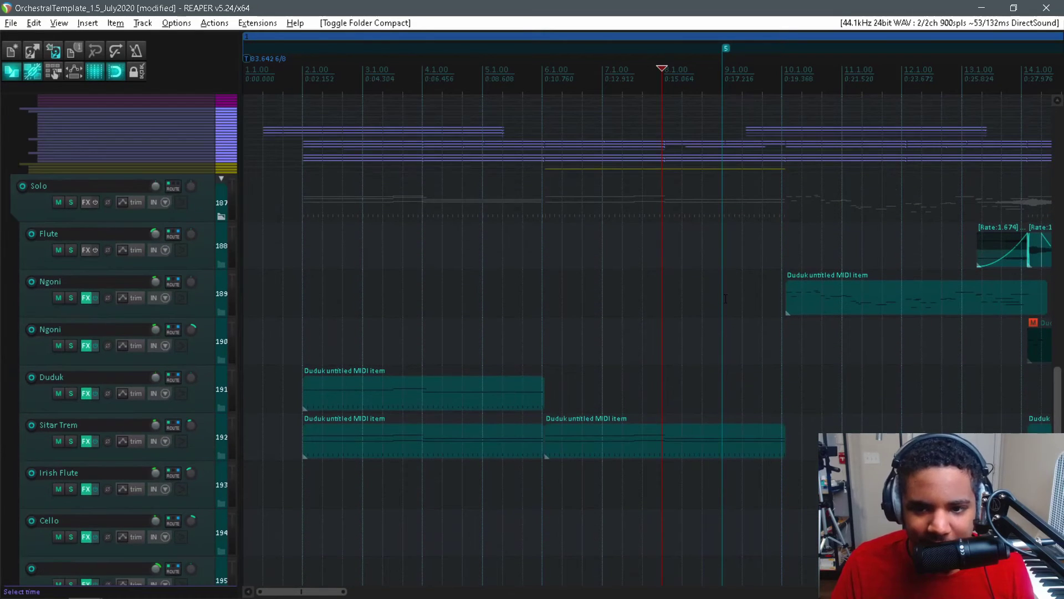
click(725, 298)
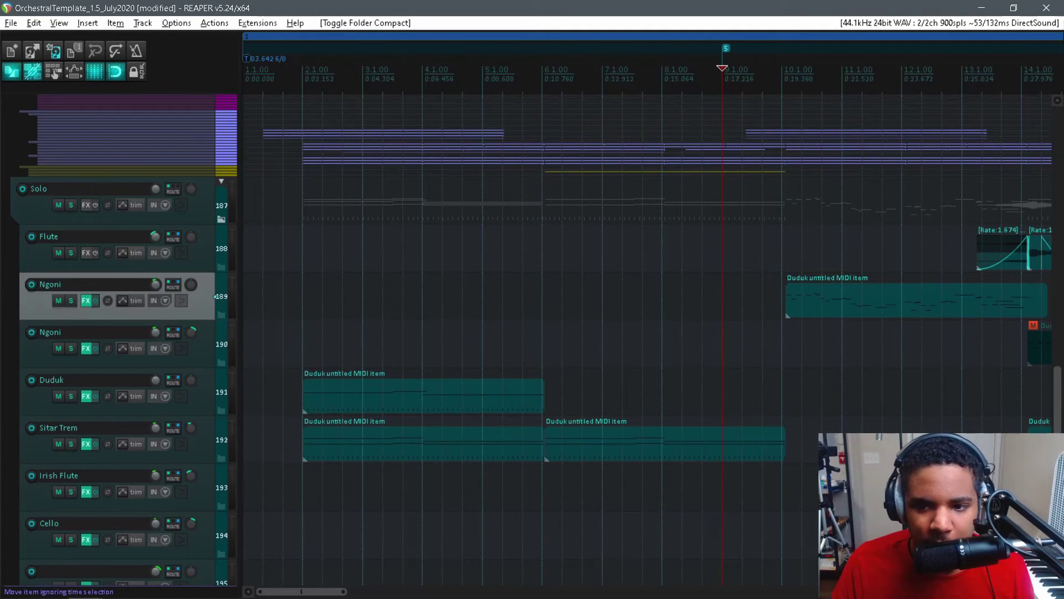
scroll(1037, 429, up, 1)
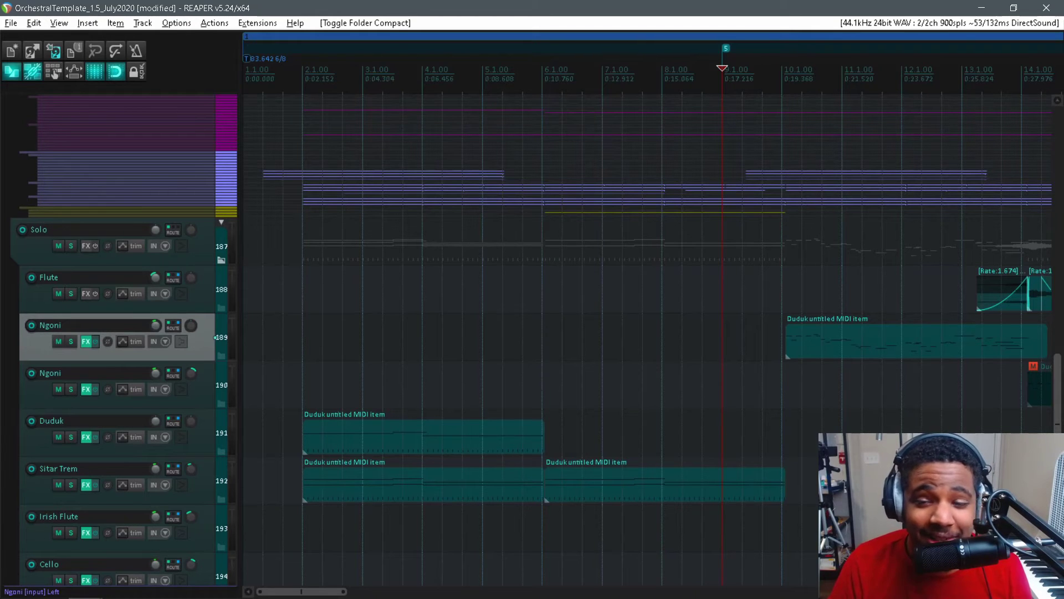
key(space)
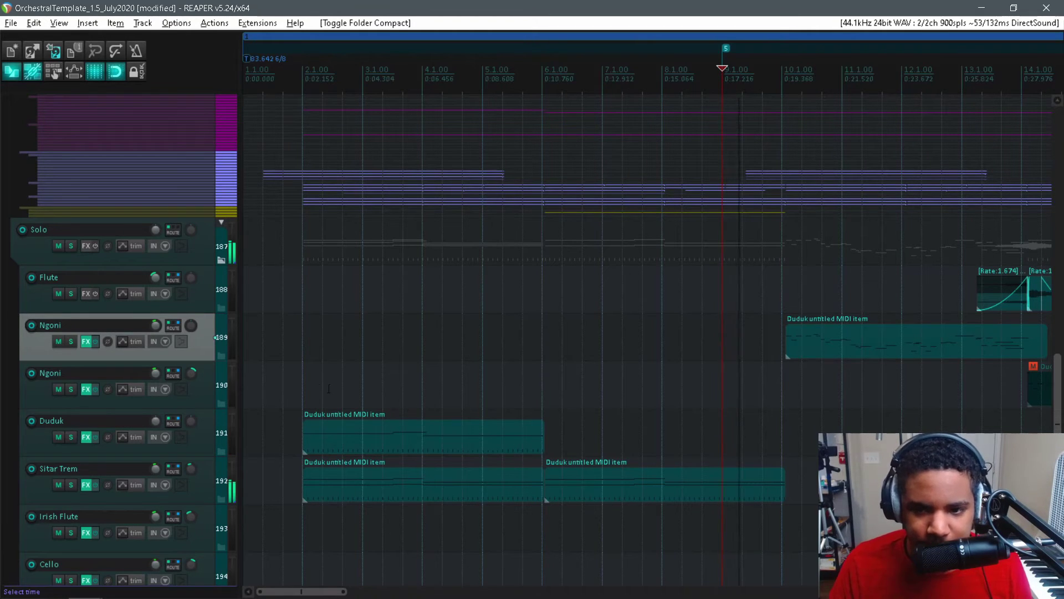
Step: Solo and unsolo the Solo folder, then mute it
click(69, 247)
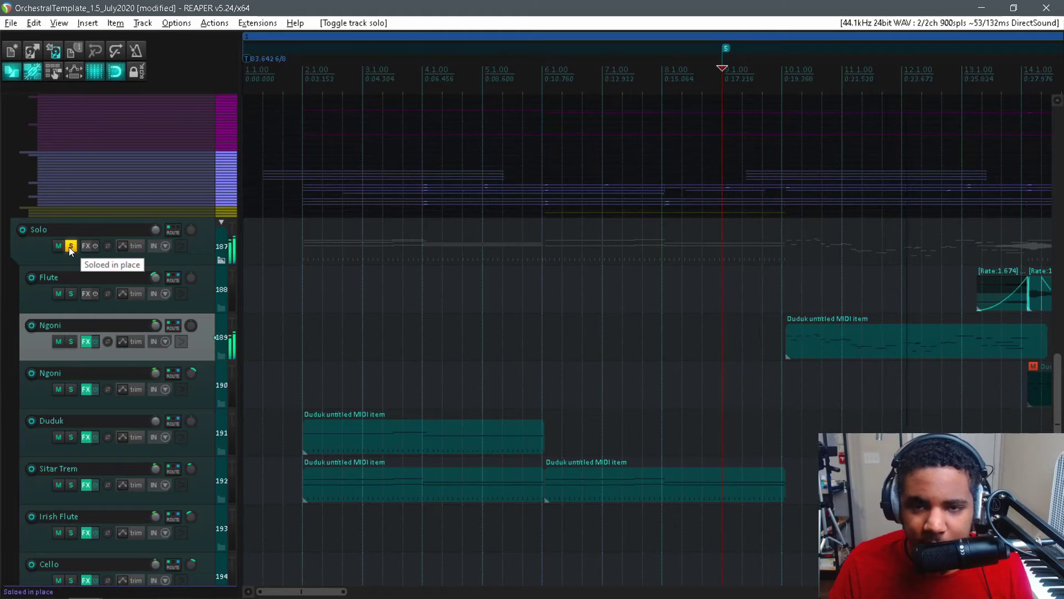
click(69, 247)
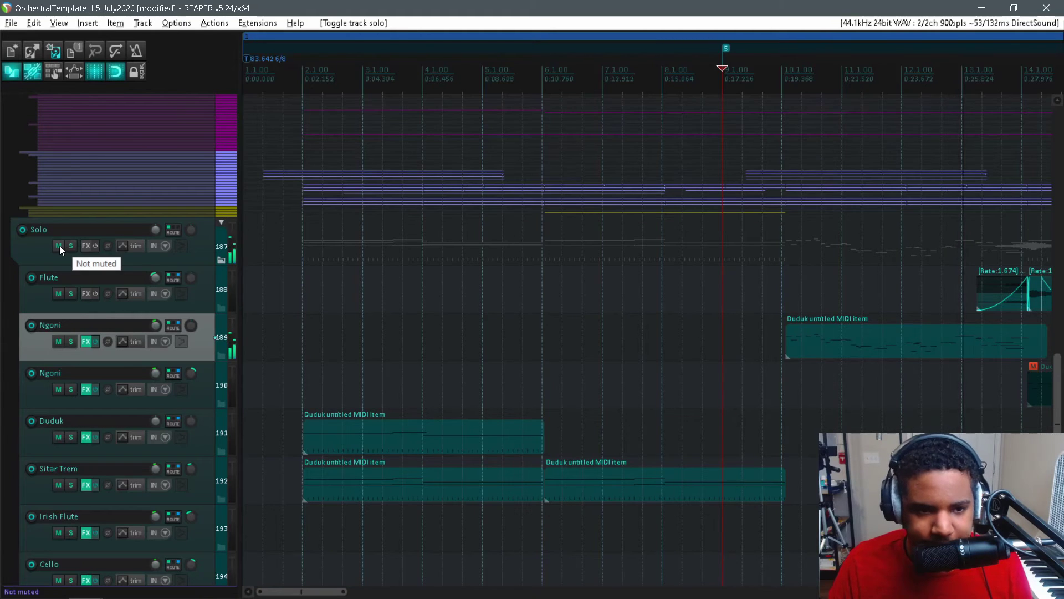
click(59, 245)
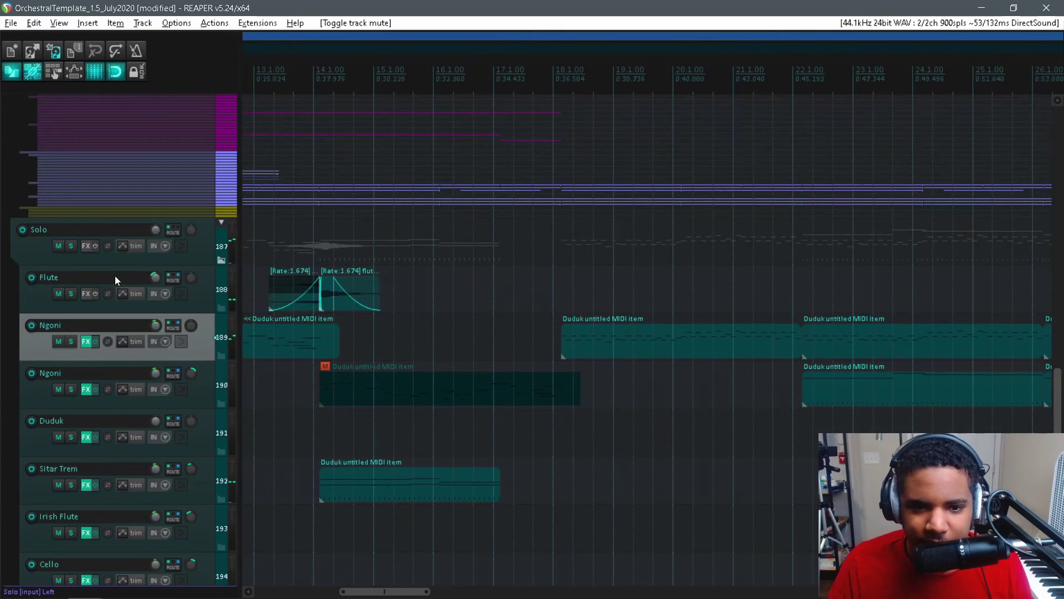
Step: Compact the Solo folder's Flute, Ngoni, Duduk, Sitar Trem, Irish Flute and Cello tracks
scroll(112, 278, down, 2)
drag(402, 593, 304, 578)
scroll(368, 392, down, 4)
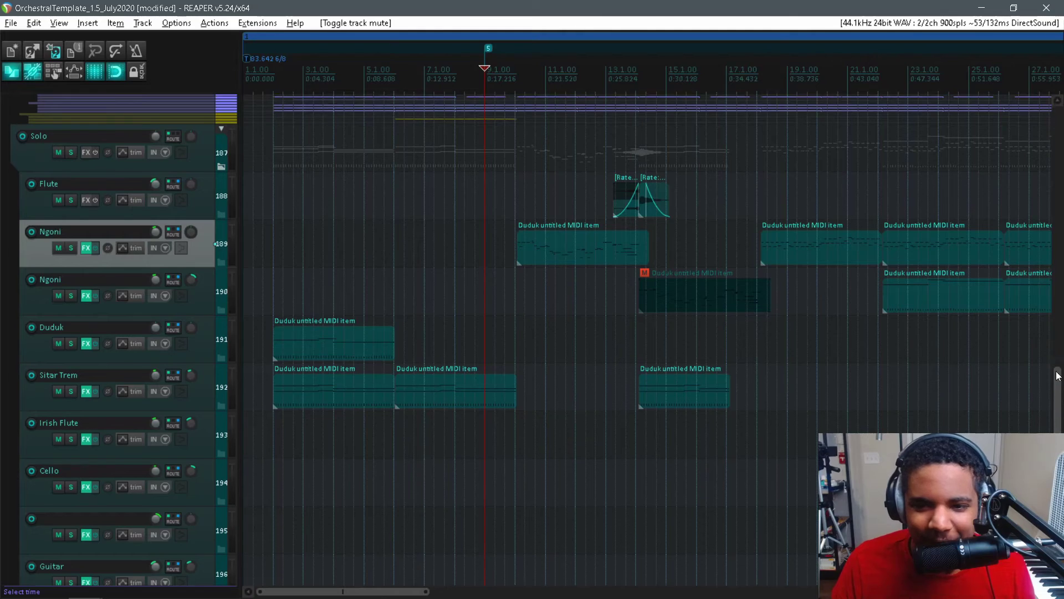
scroll(499, 410, up, 2)
scroll(485, 434, down, 3)
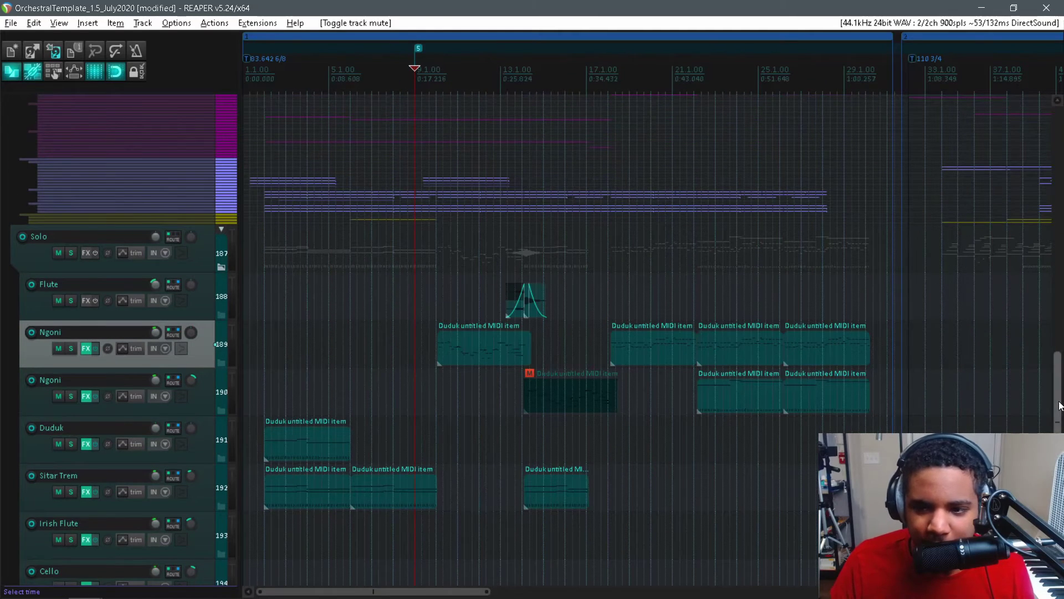
scroll(484, 434, down, 2)
scroll(587, 437, down, 6)
scroll(587, 438, up, 6)
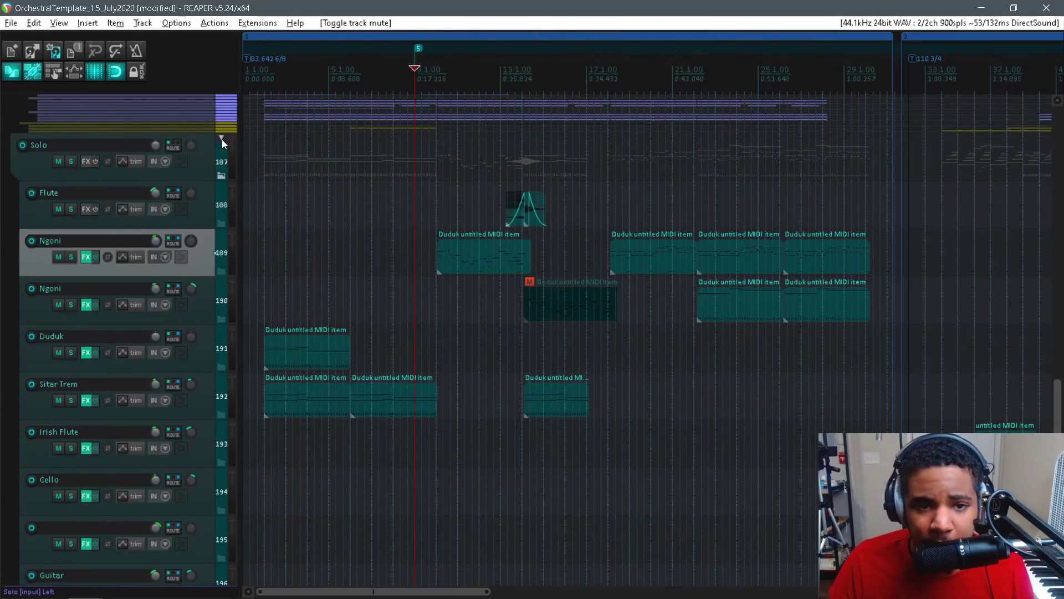
click(221, 138)
scroll(960, 215, up, 10)
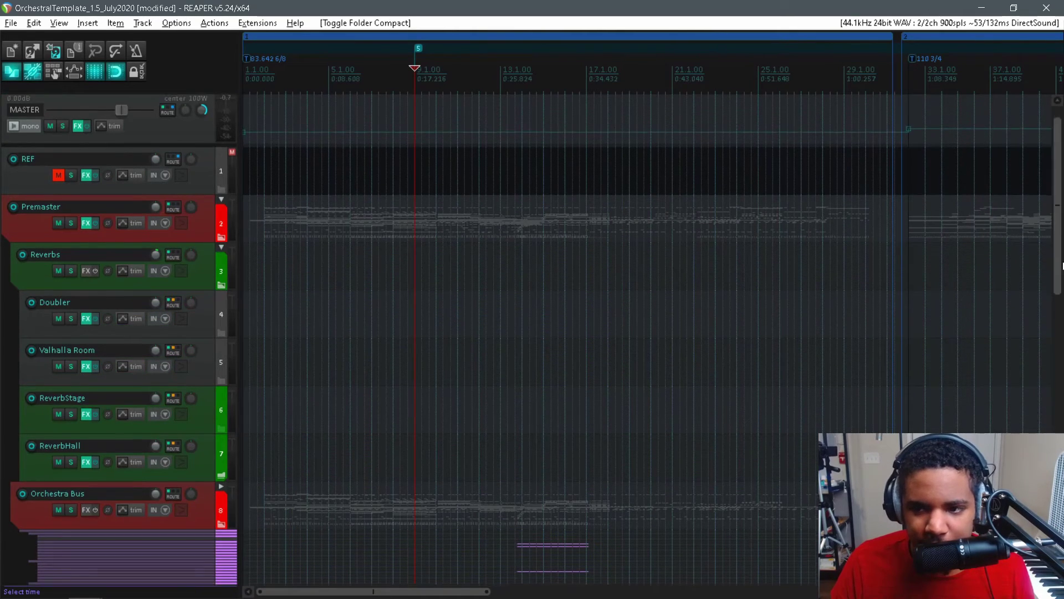
scroll(179, 408, down, 15)
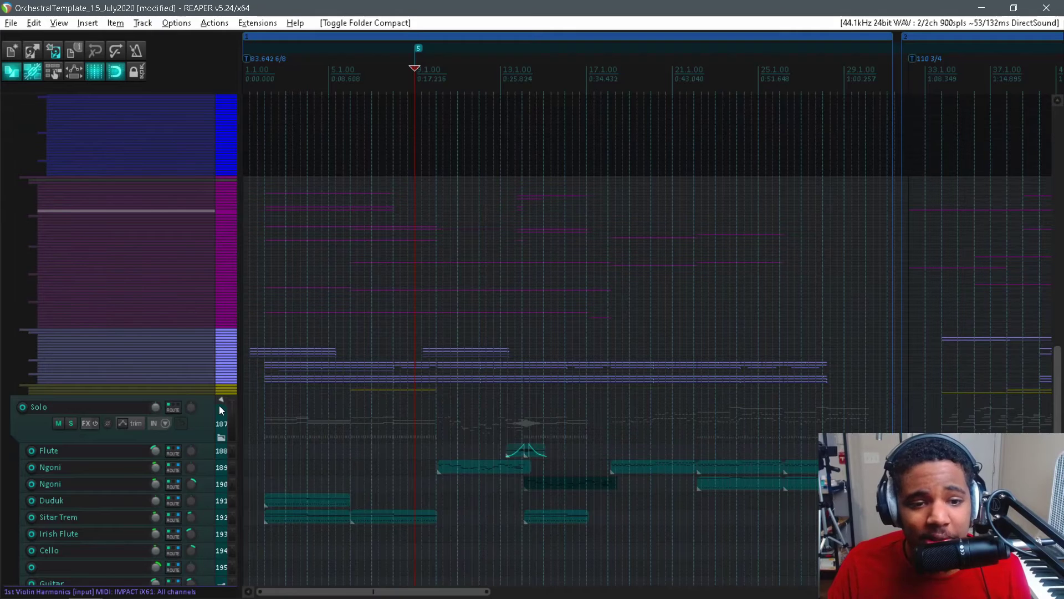
Step: Hide the Solo folder's children and review the Col, ww and brass screensets
click(220, 407)
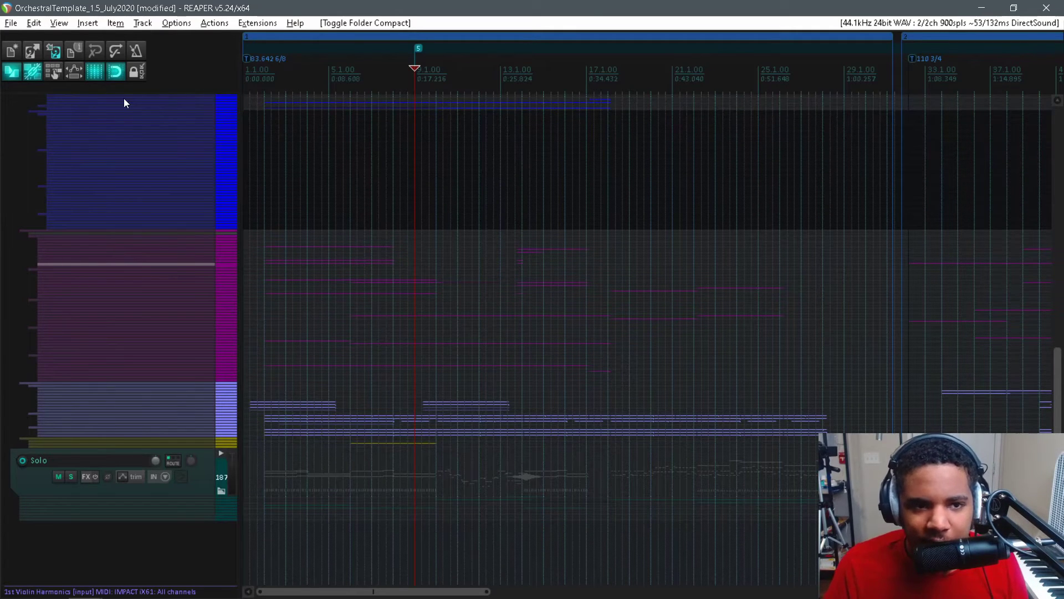
click(58, 22)
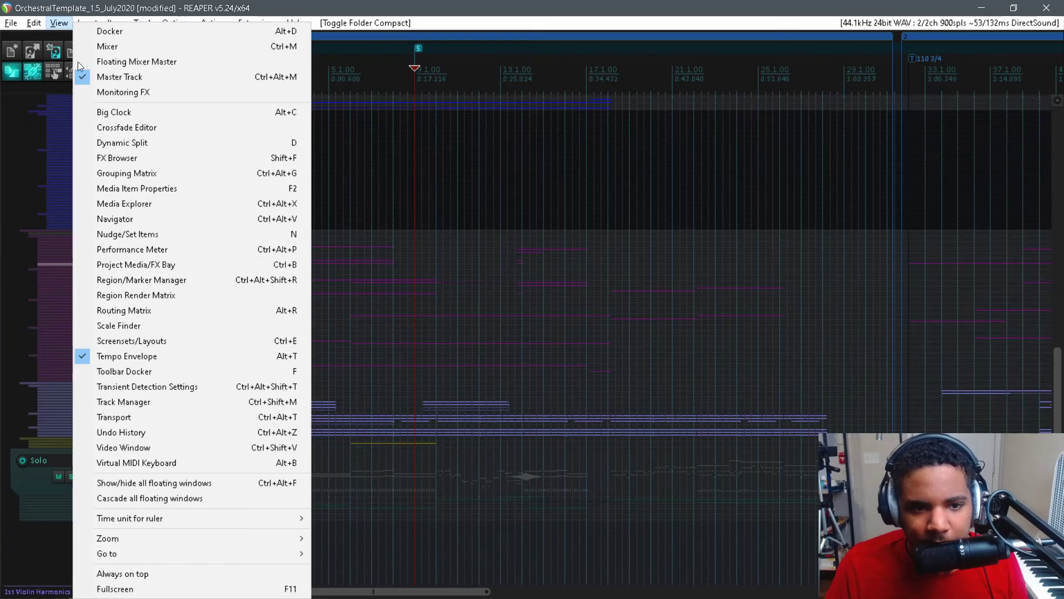
click(148, 341)
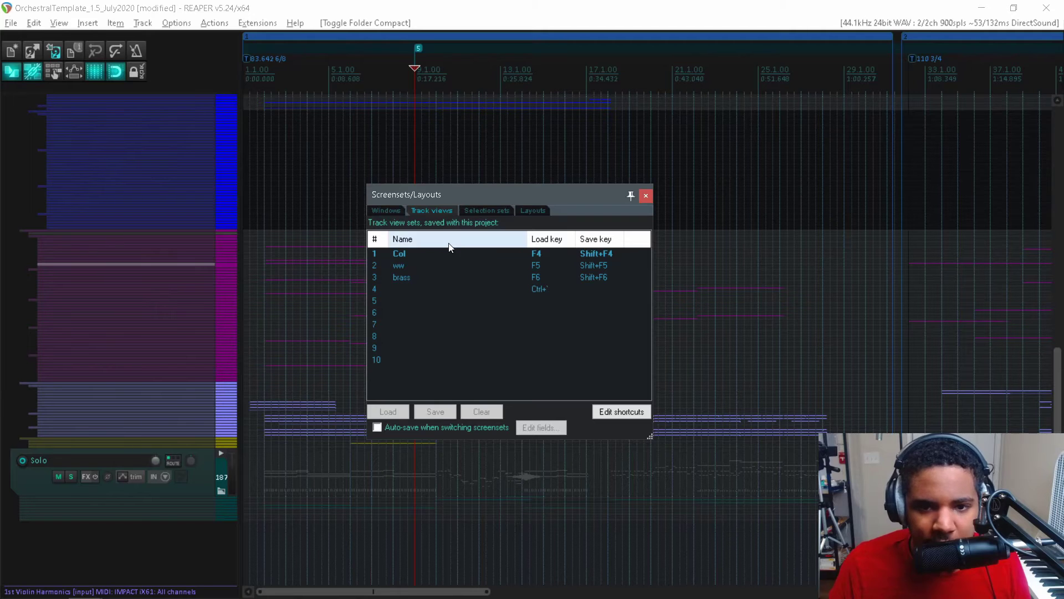
click(646, 195)
scroll(1060, 390, up, 3)
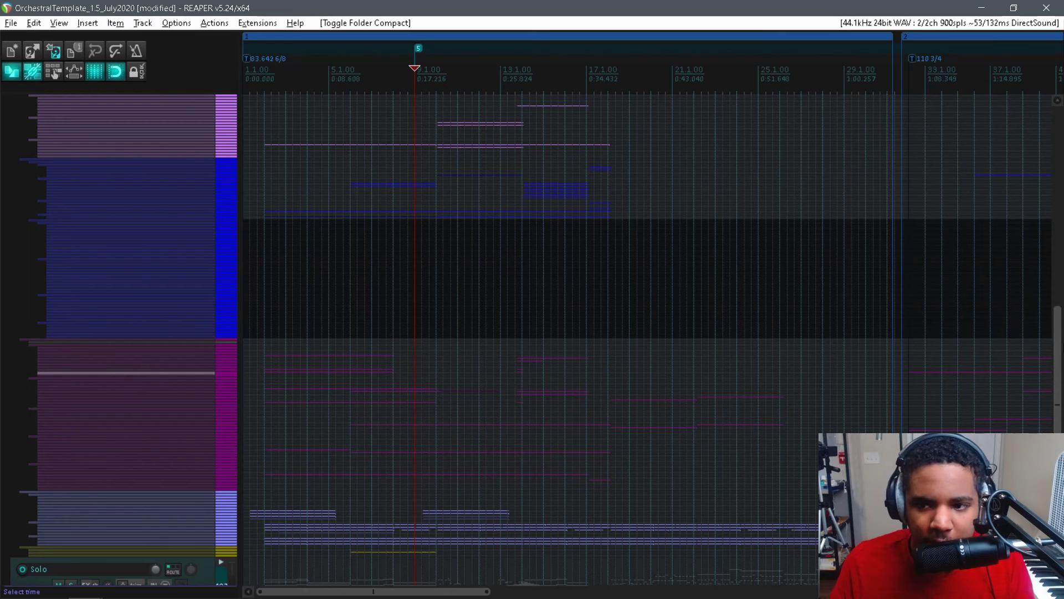
Step: Collapse the Woodwind Bus folder with the F shortcut
scroll(1061, 344, up, 3)
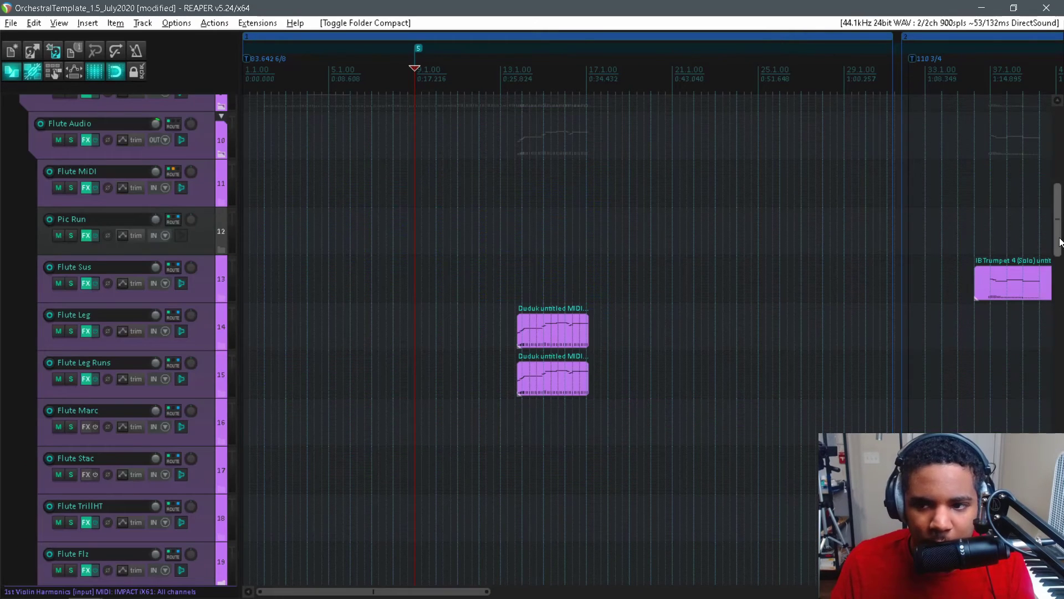
scroll(1061, 286, down, 5)
scroll(1061, 286, up, 7)
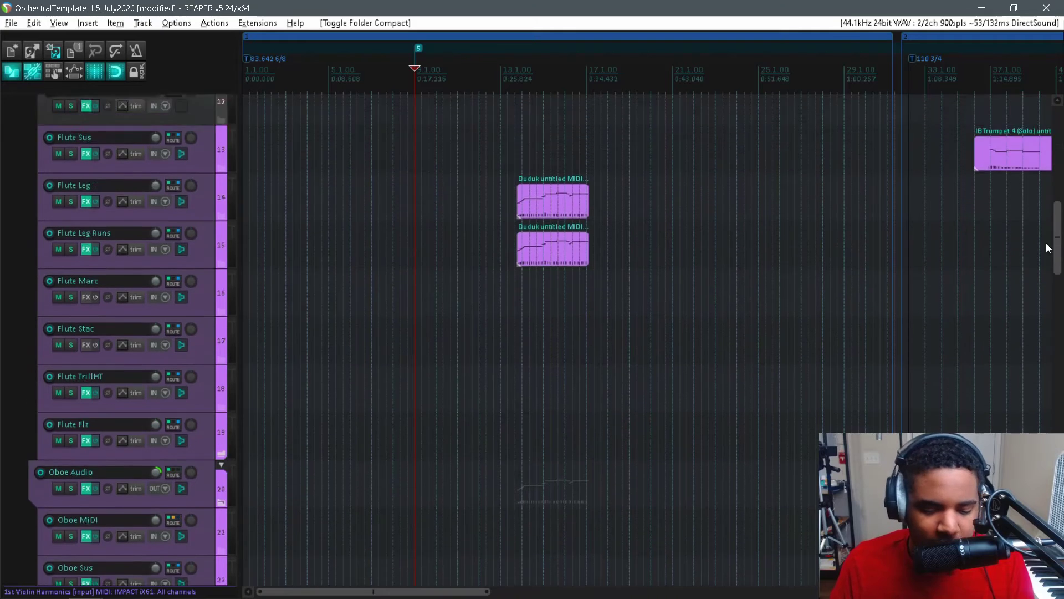
key(f)
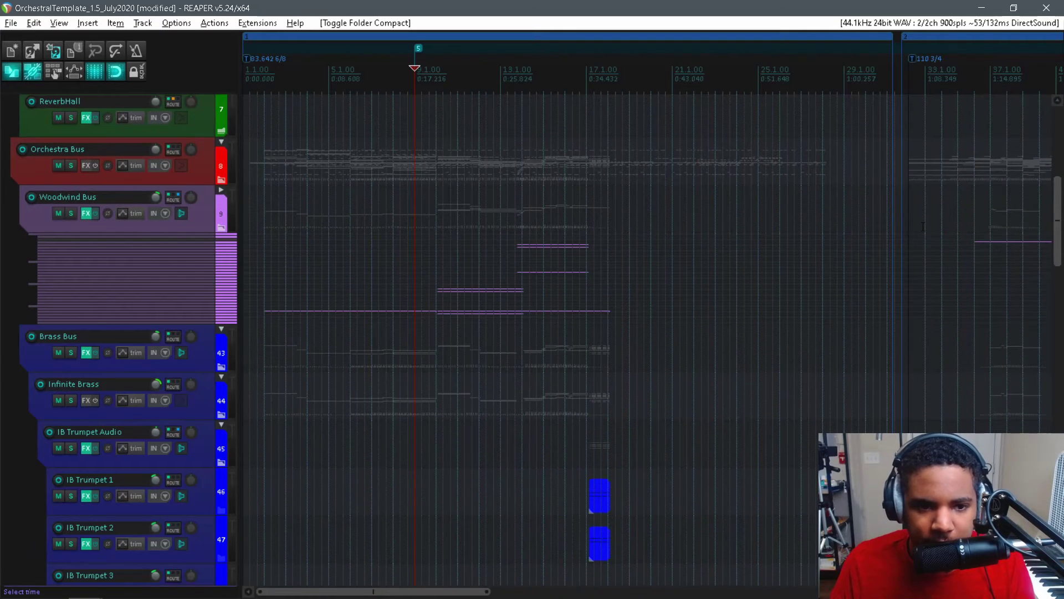
Step: Return to the top showing REF, Premaster, Reverbs, Orchestra Bus and Woodwind Bus
scroll(1042, 278, down, 7)
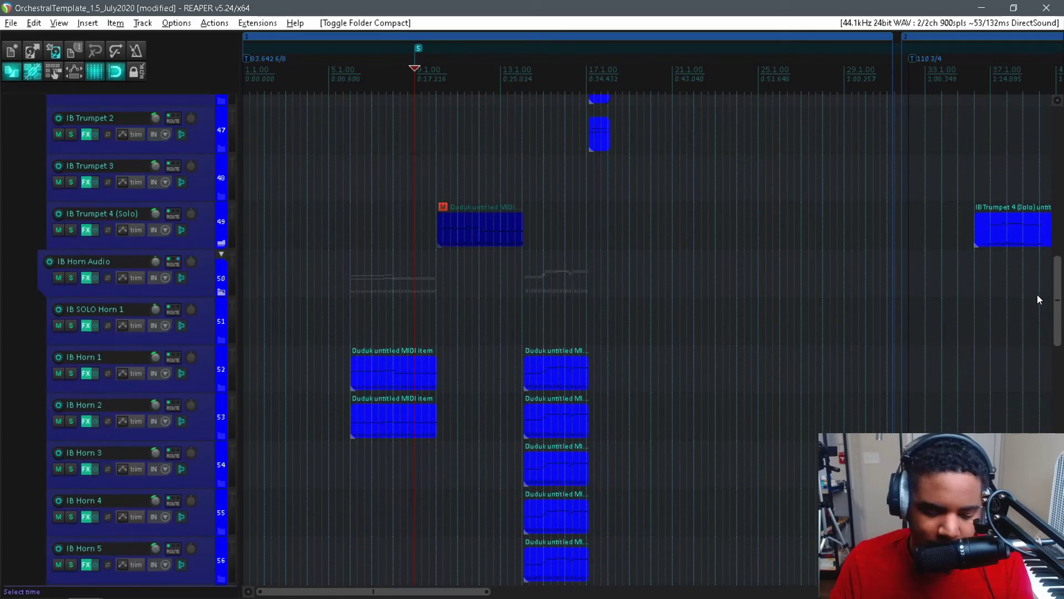
scroll(1036, 294, down, 10)
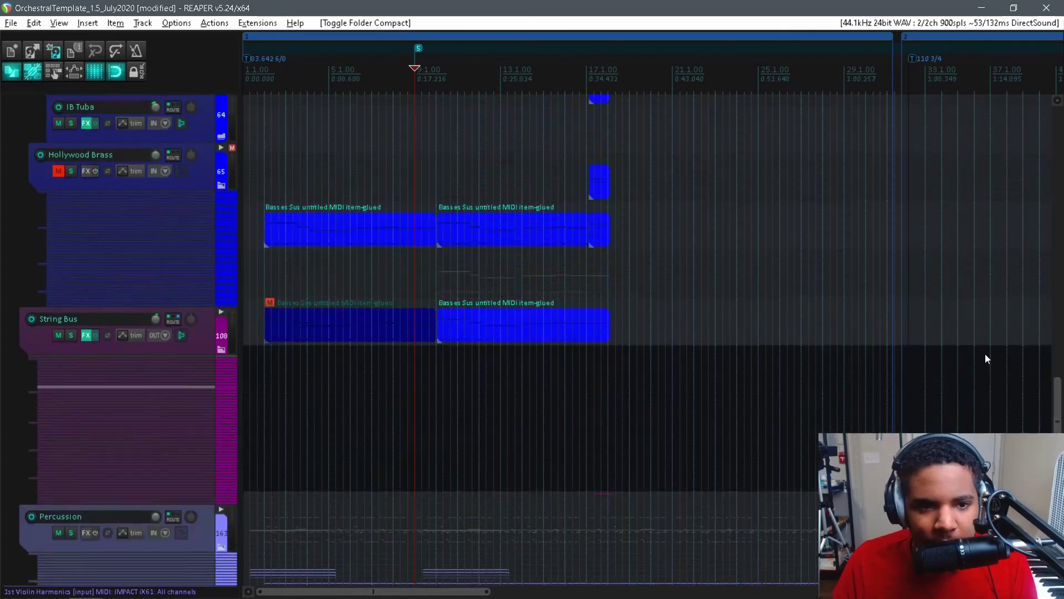
scroll(985, 355, up, 8)
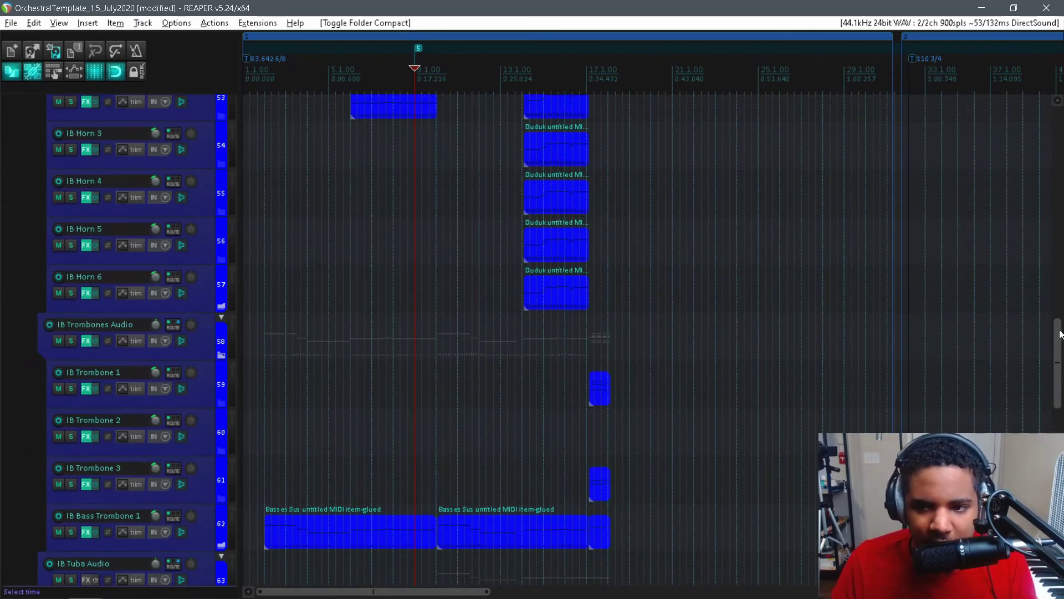
drag(1060, 334, 1061, 240)
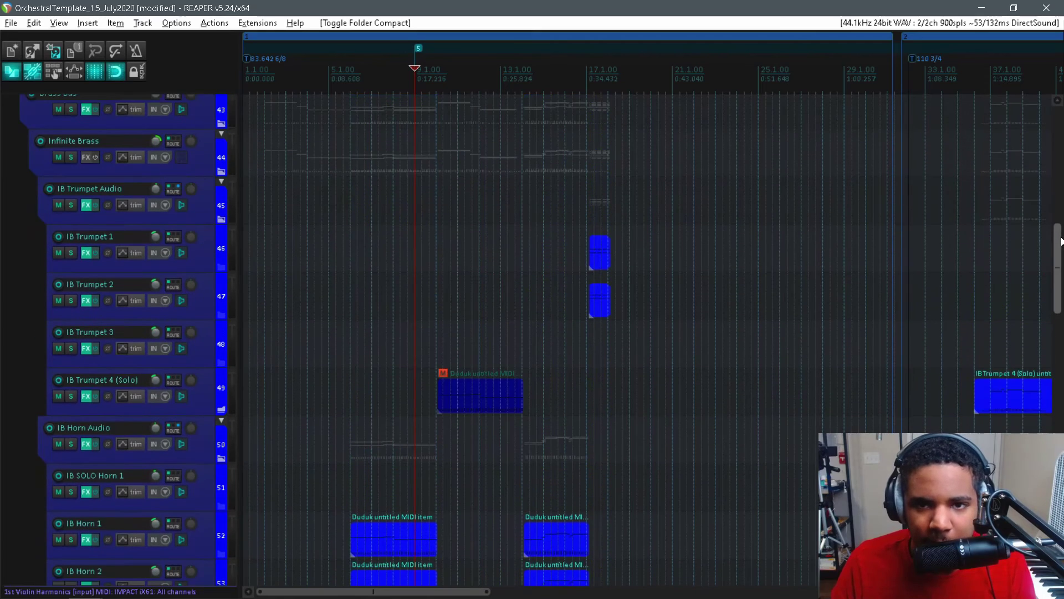
scroll(1052, 240, down, 8)
scroll(1052, 240, down, 3)
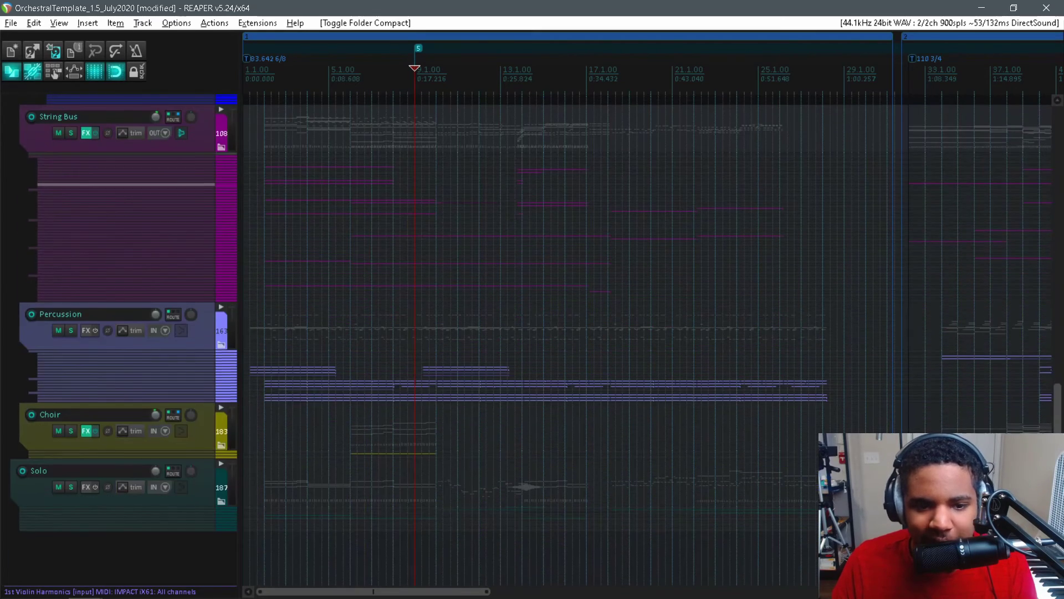
scroll(1042, 239, up, 20)
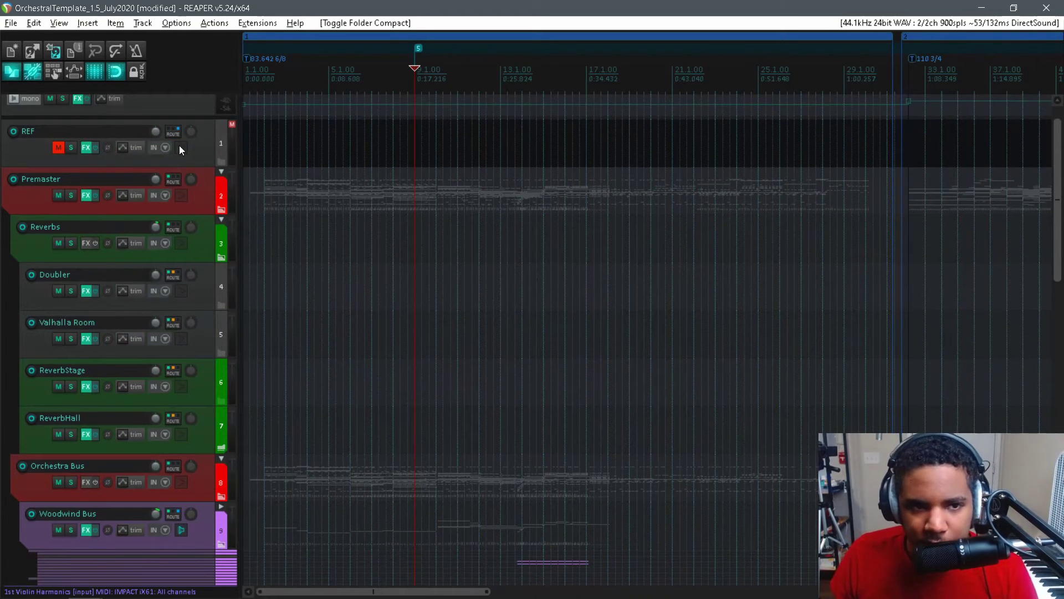
click(59, 23)
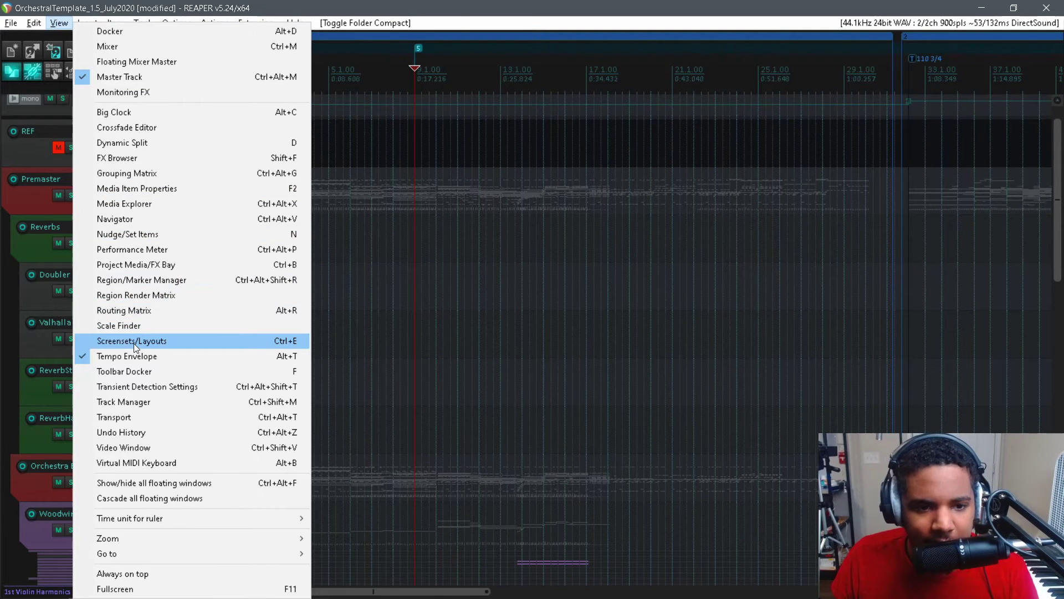
Step: Open the Toolbar Docker as a floating window and reposition it
click(454, 137)
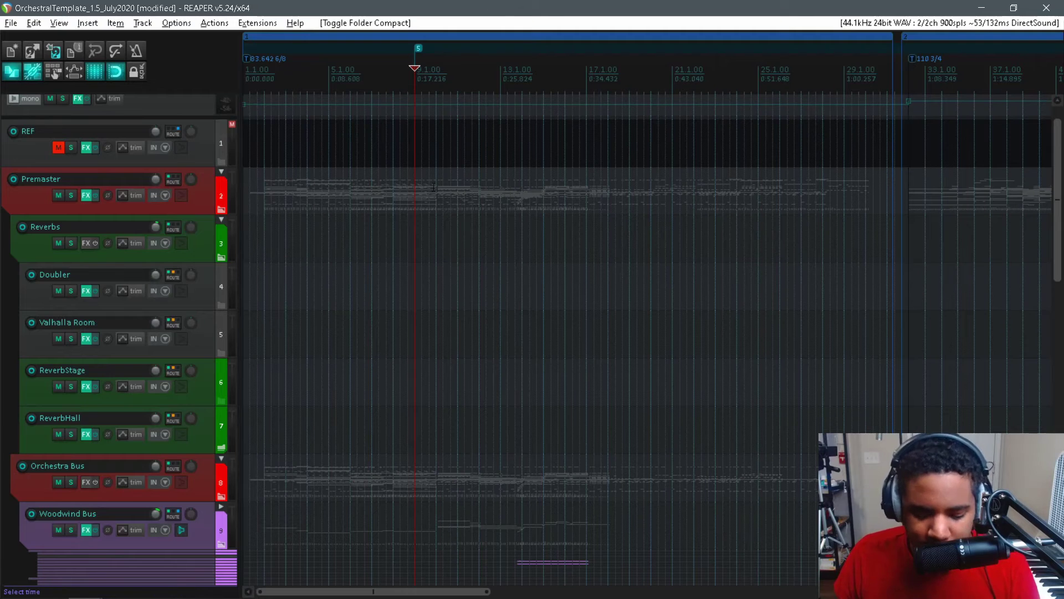
click(57, 23)
click(136, 370)
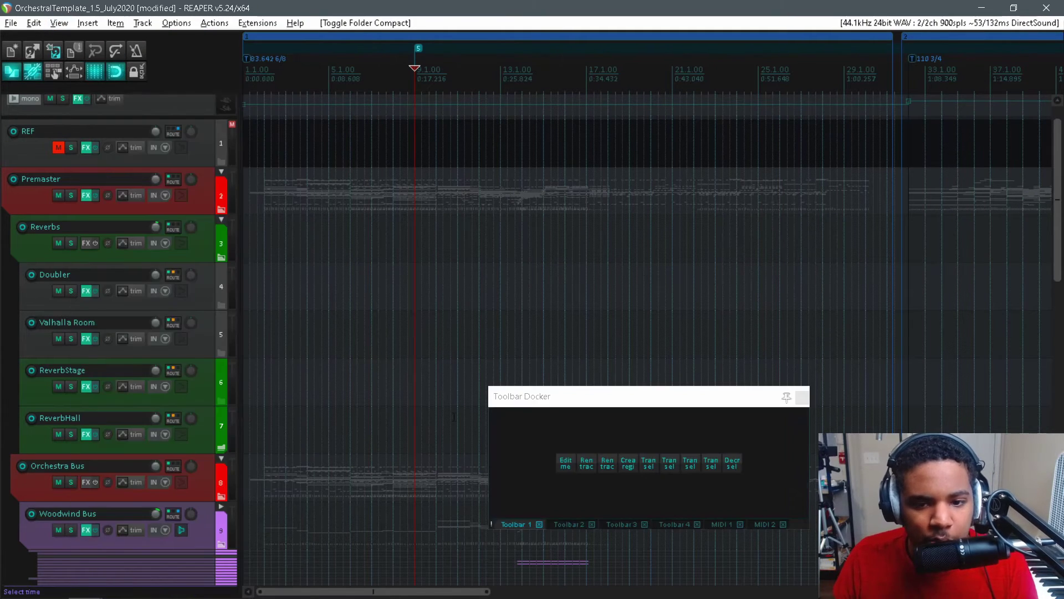
drag(548, 399, 221, 157)
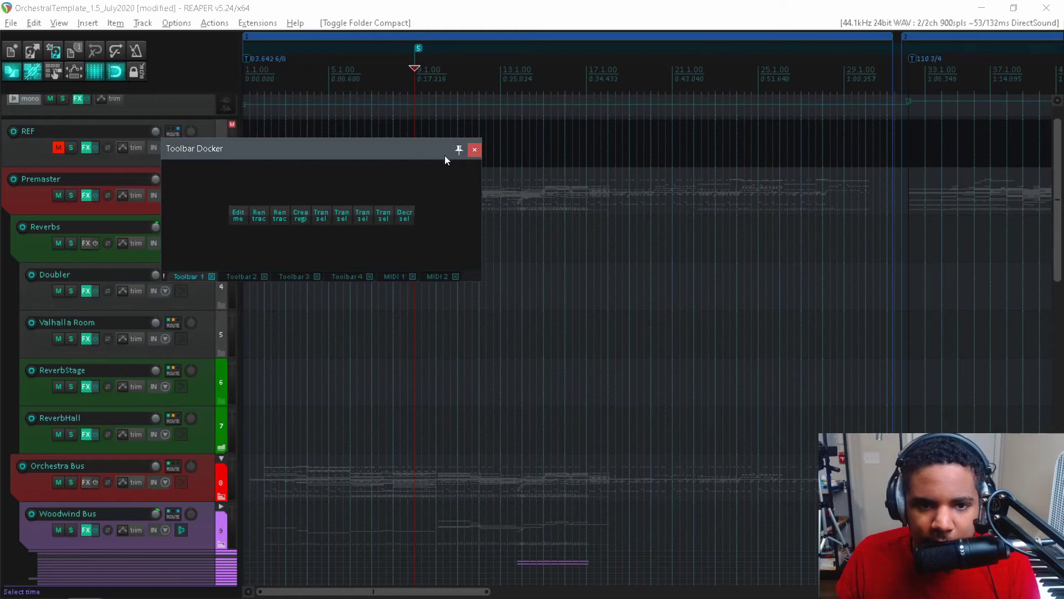
Step: Show the transport with Ctrl+Alt+T, then close the Toolbar Docker
key(ctrl+alt+t)
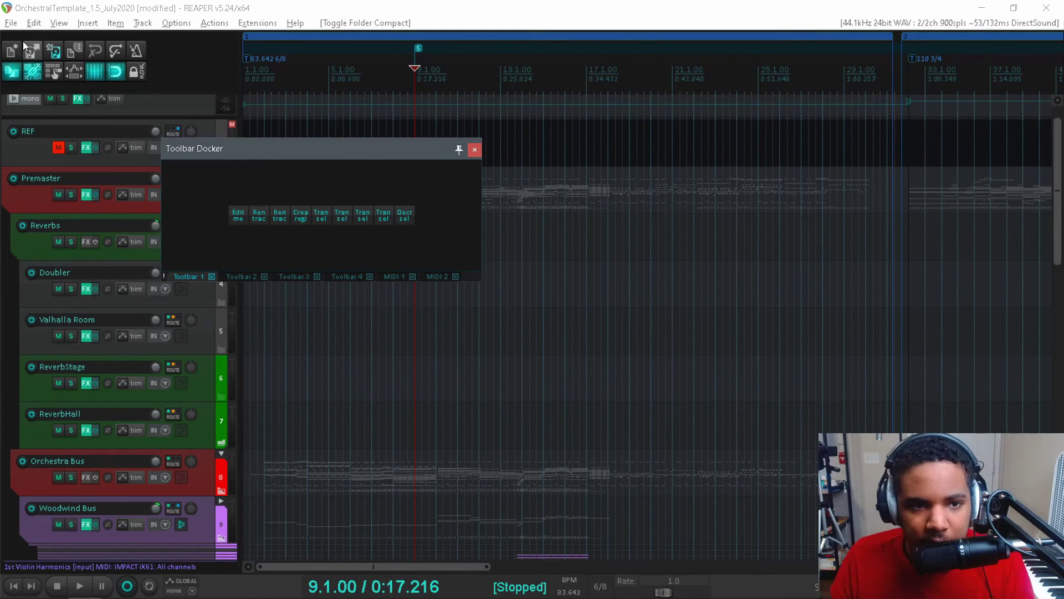
click(56, 24)
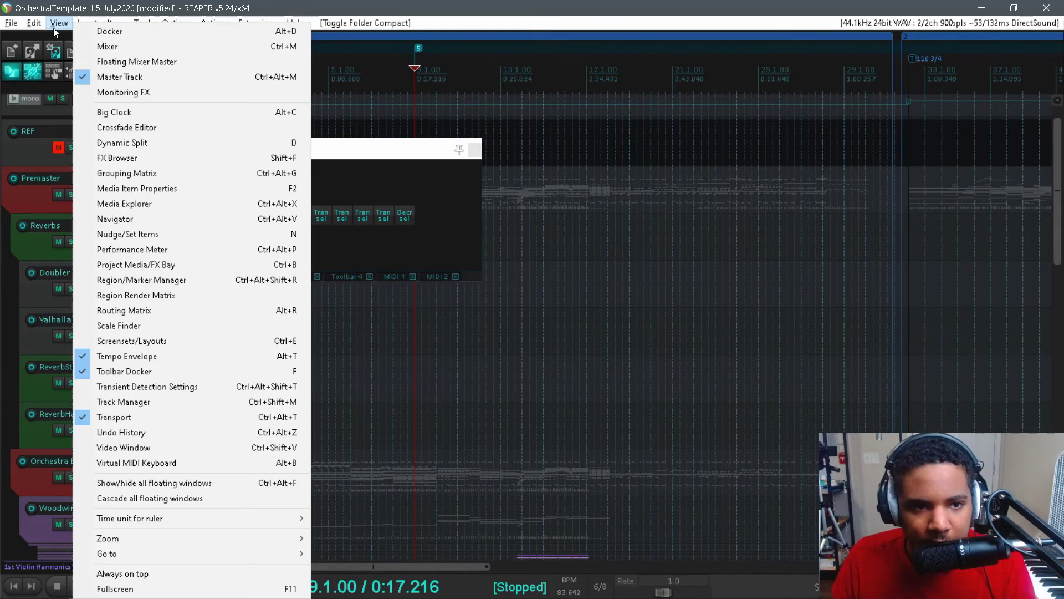
click(314, 278)
drag(397, 151, 535, 167)
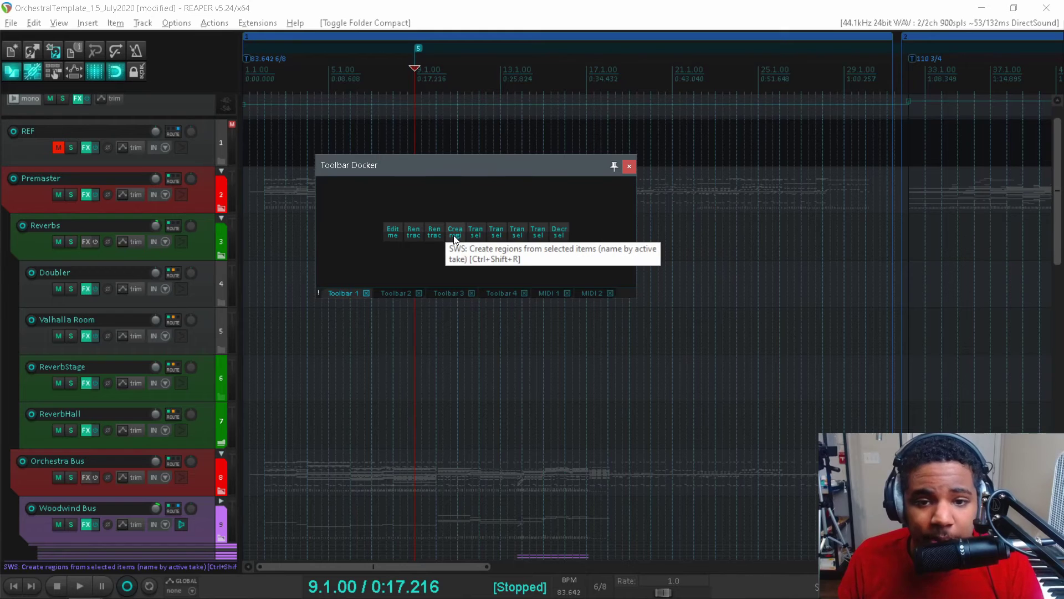
click(630, 166)
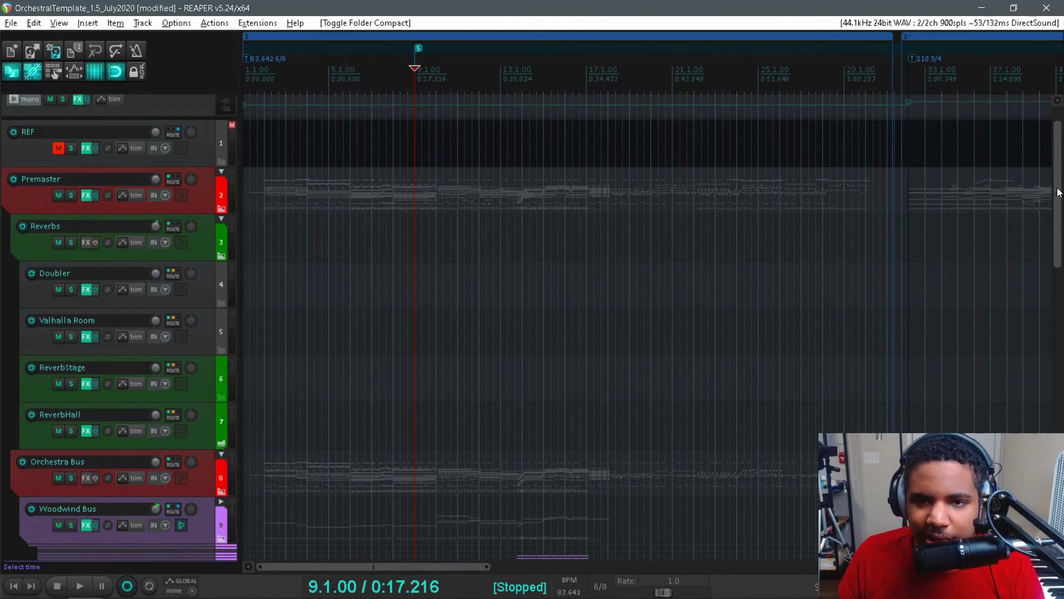
drag(1058, 192, 997, 471)
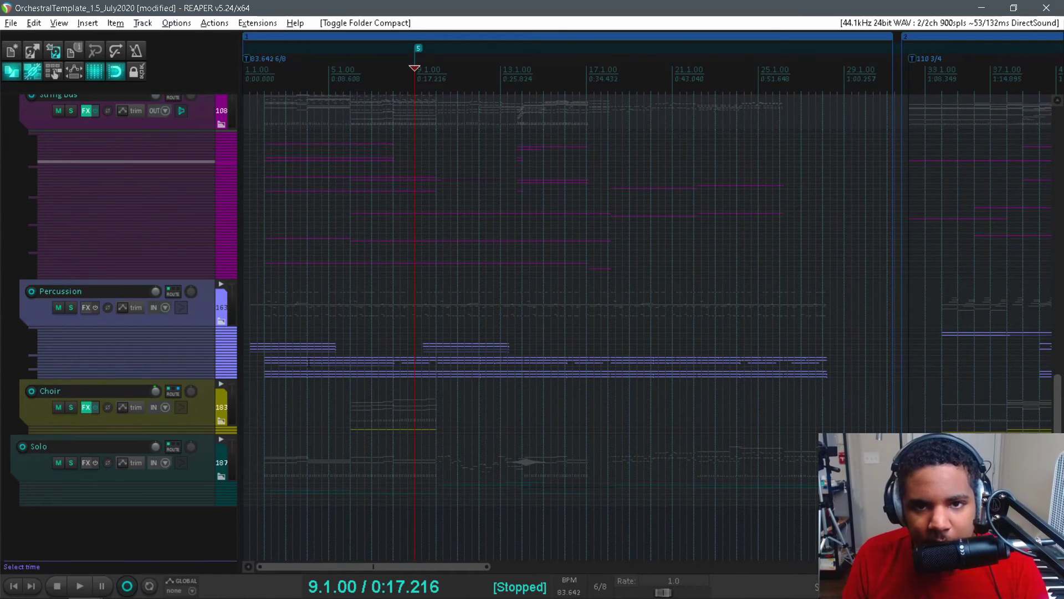
drag(816, 390, 161, 314)
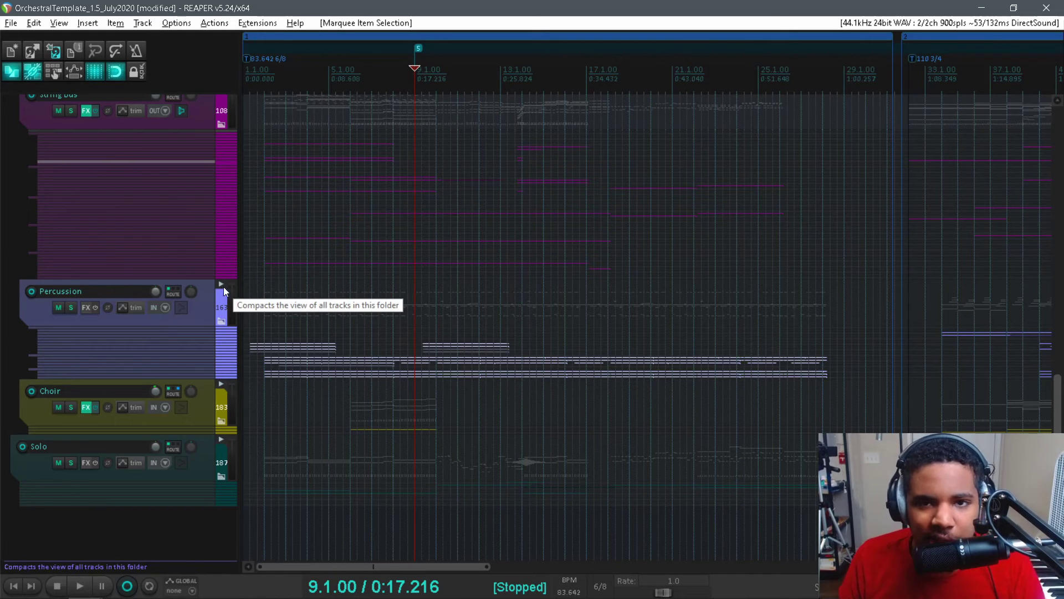
click(450, 302)
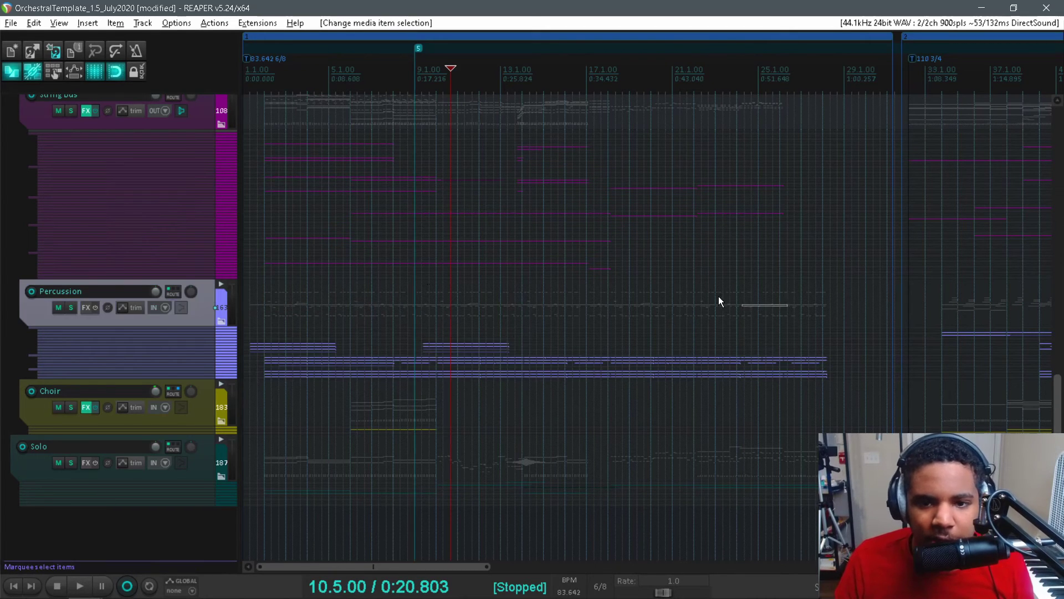
drag(719, 301, 192, 231)
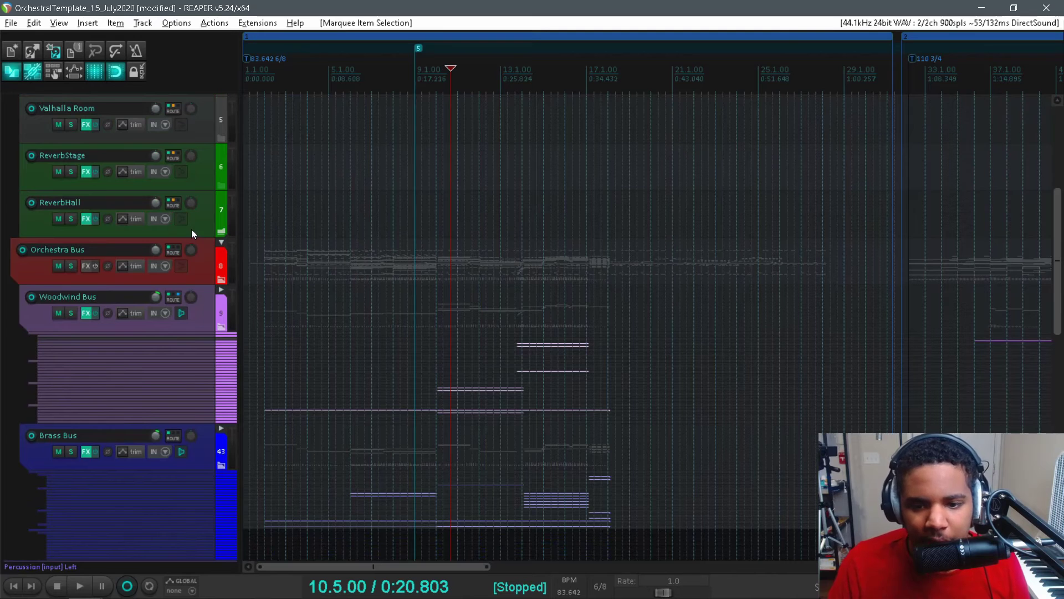
click(433, 290)
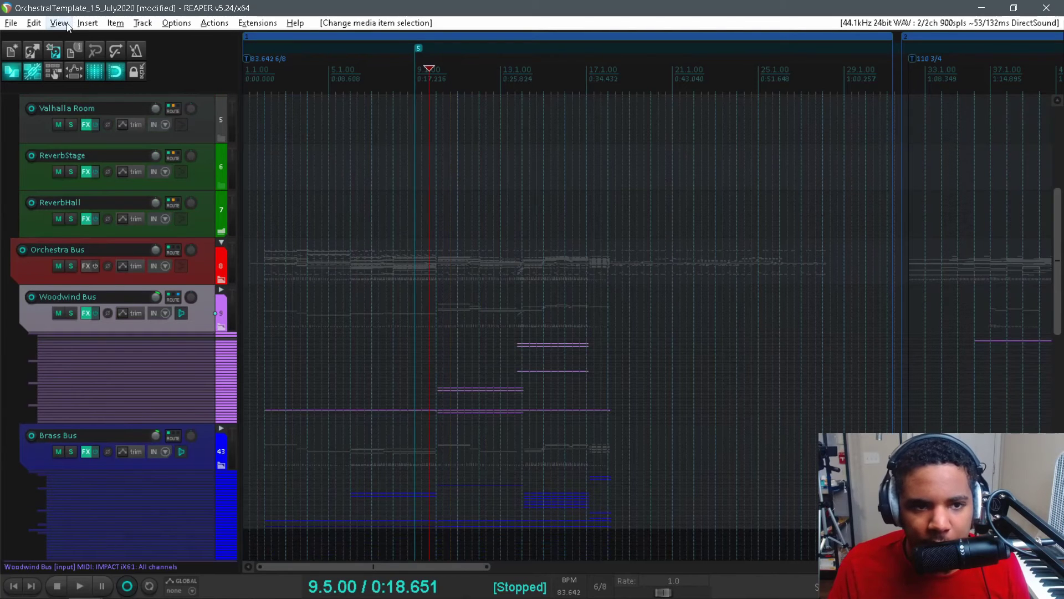
click(64, 23)
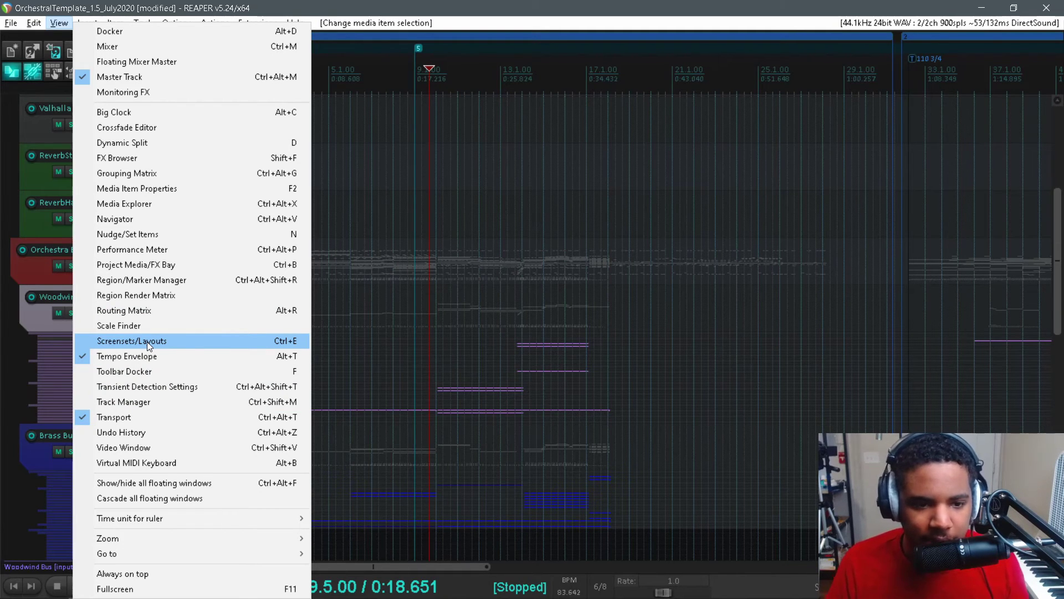
click(451, 245)
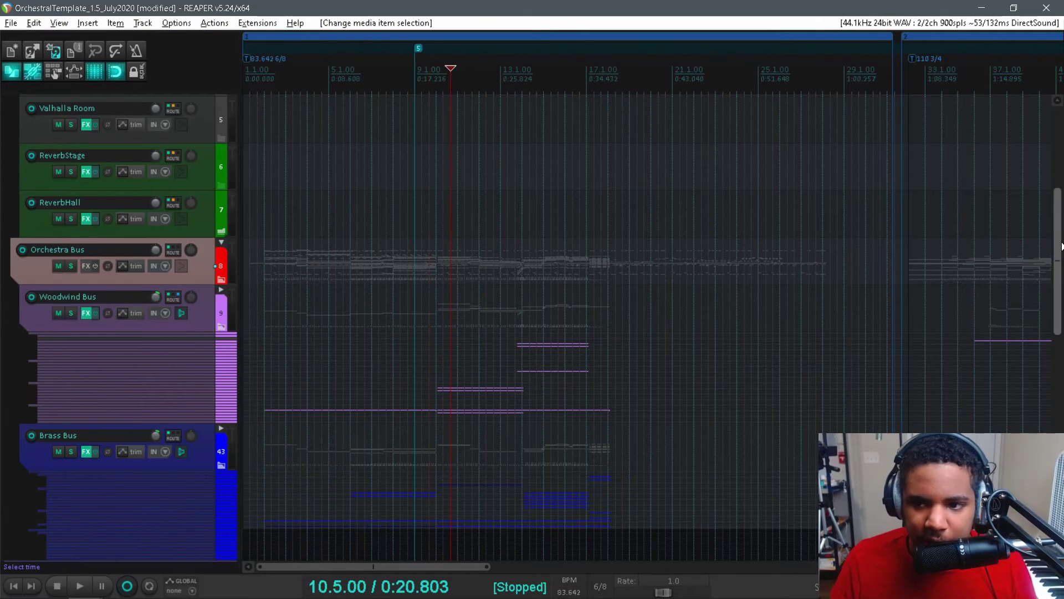
drag(1060, 246, 1059, 270)
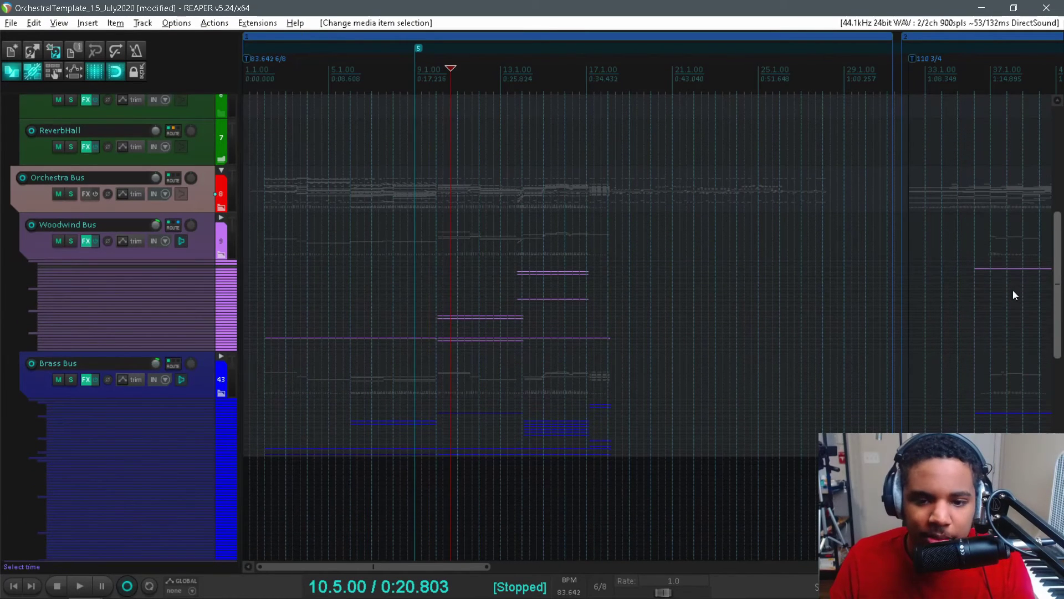
key(ctrl+e)
click(631, 165)
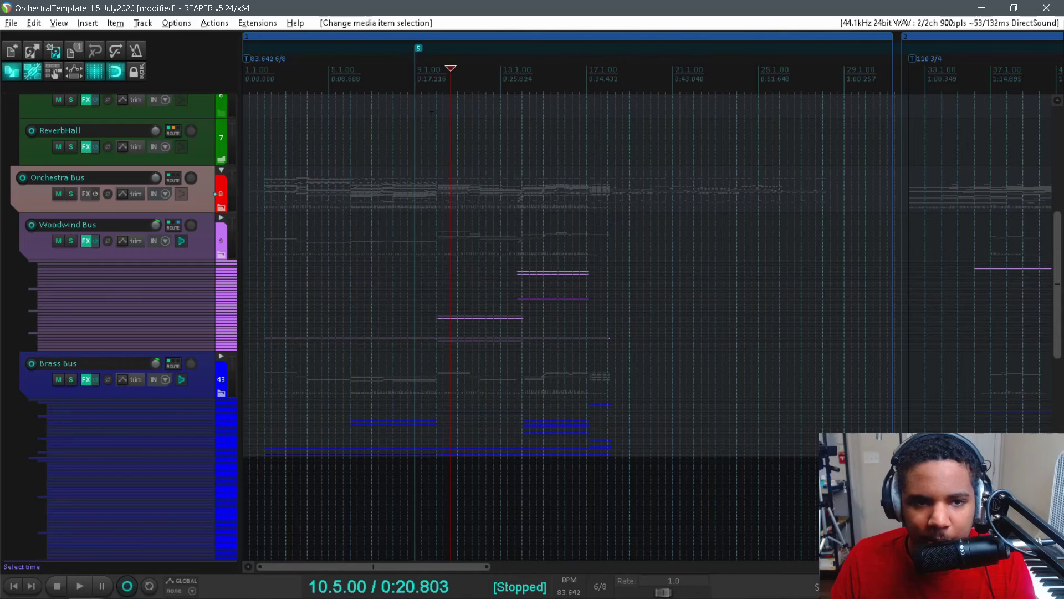
click(58, 23)
click(77, 43)
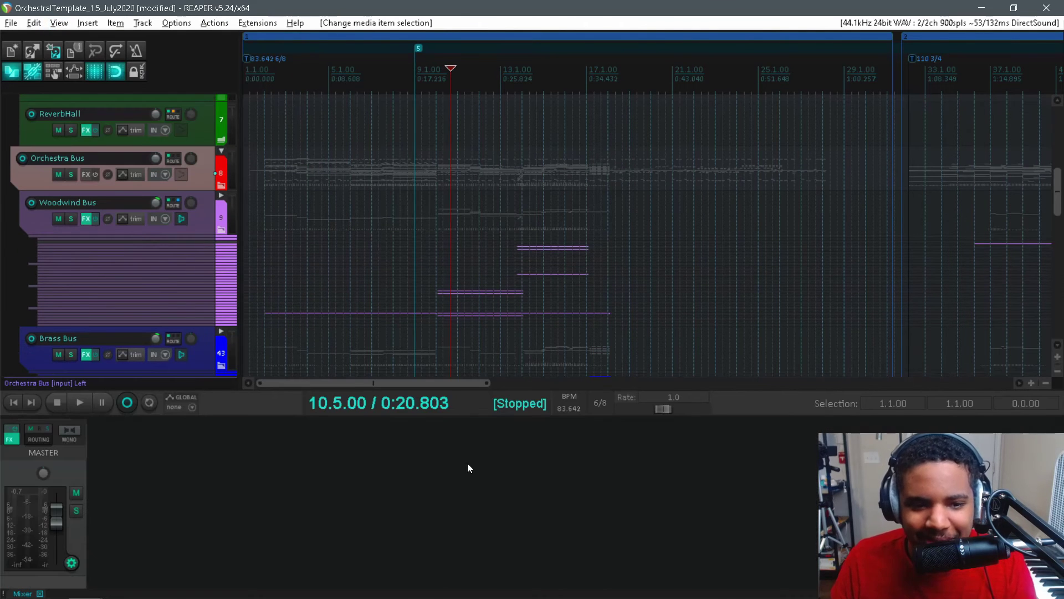
scroll(417, 505, right, 5)
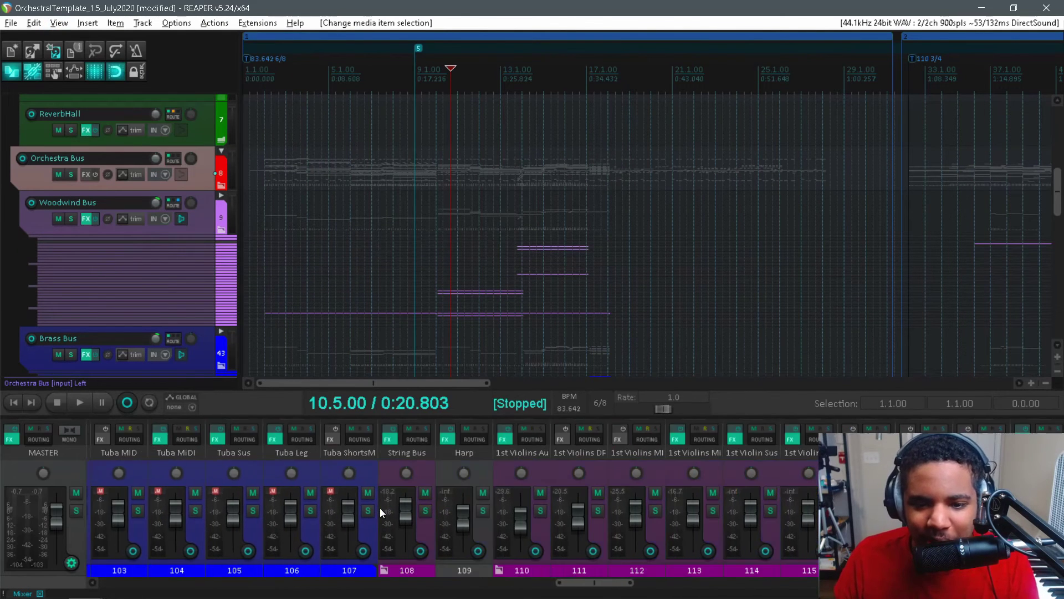
scroll(481, 525, right, 5)
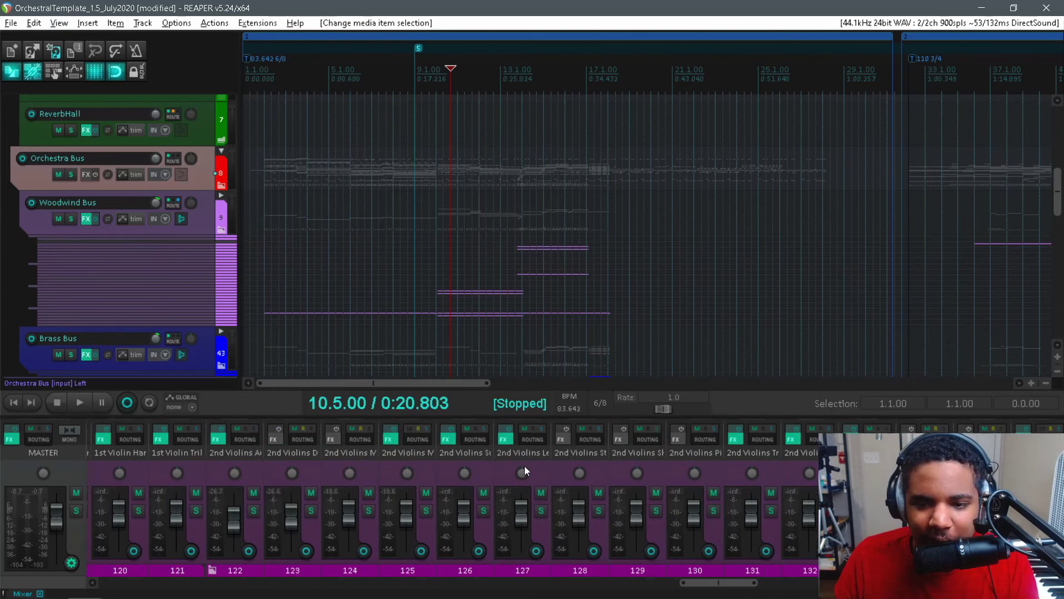
scroll(524, 470, left, 3)
scroll(356, 150, up, 3)
scroll(355, 150, down, 2)
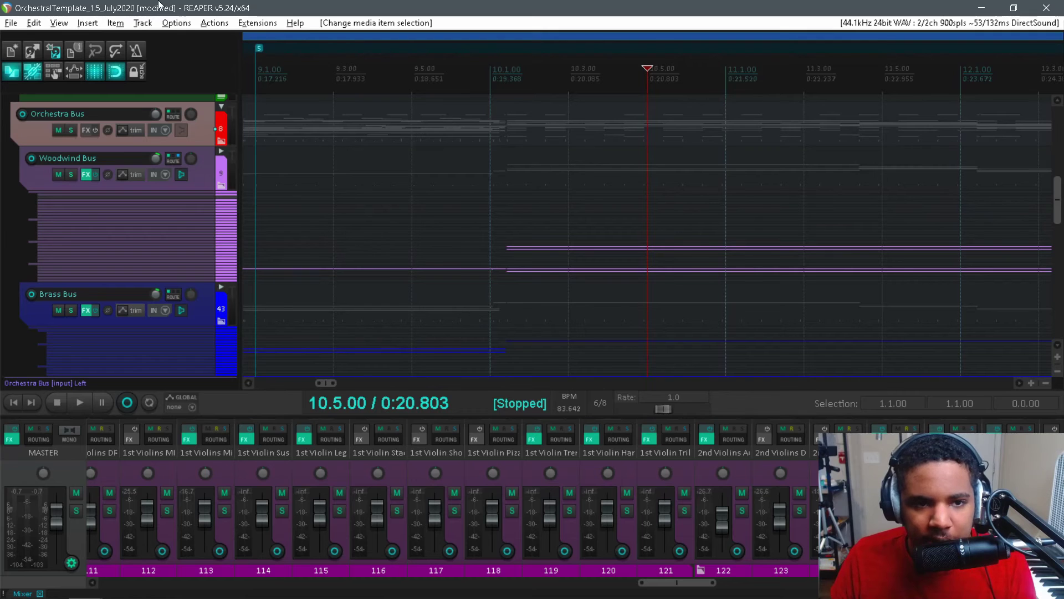
click(59, 23)
key(Escape)
key(ctrl+m)
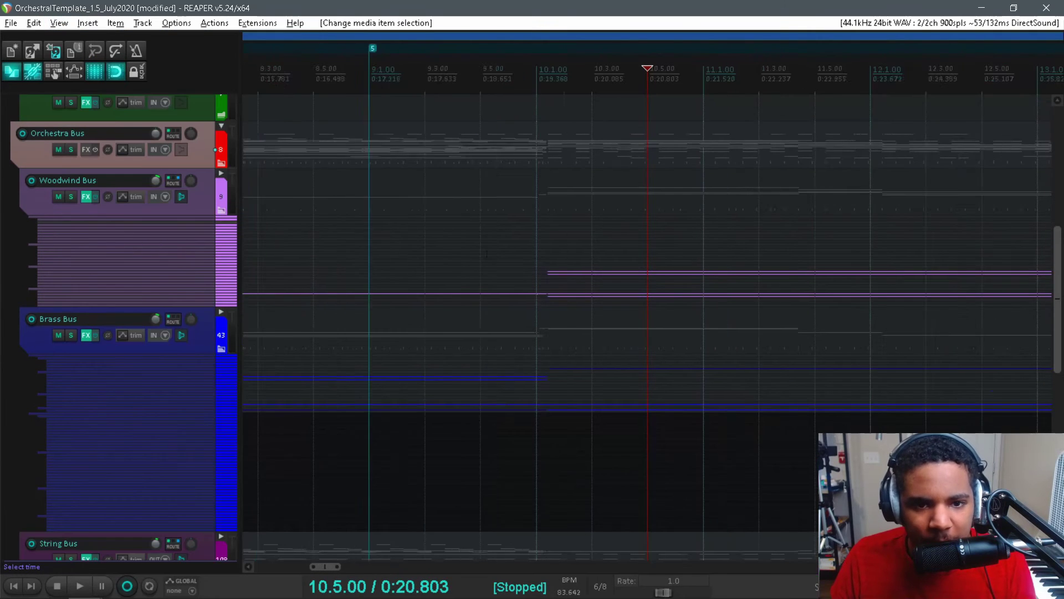
scroll(650, 257, down, 8)
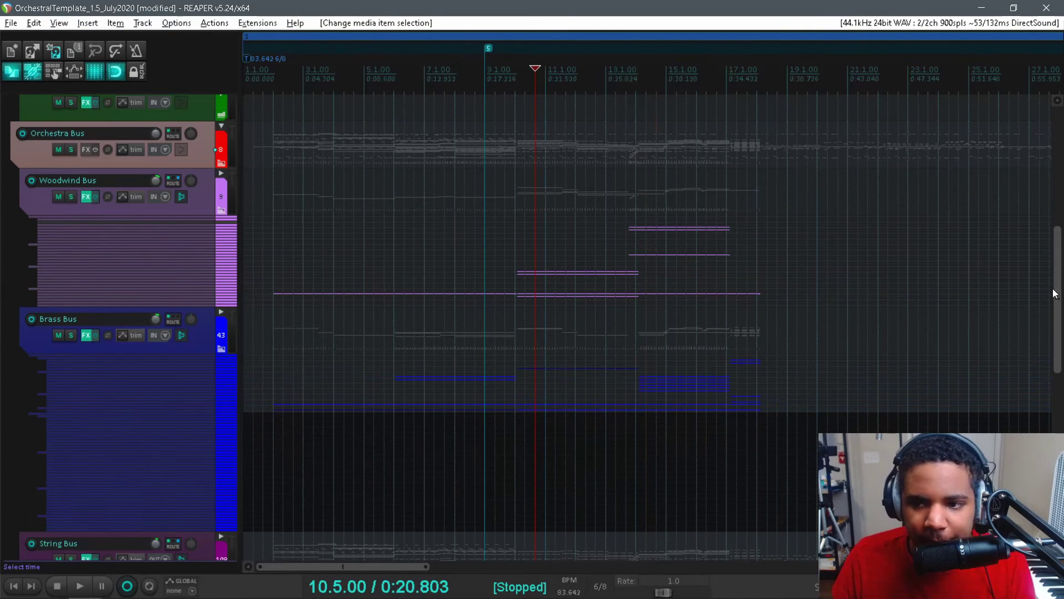
drag(1055, 294, 1037, 148)
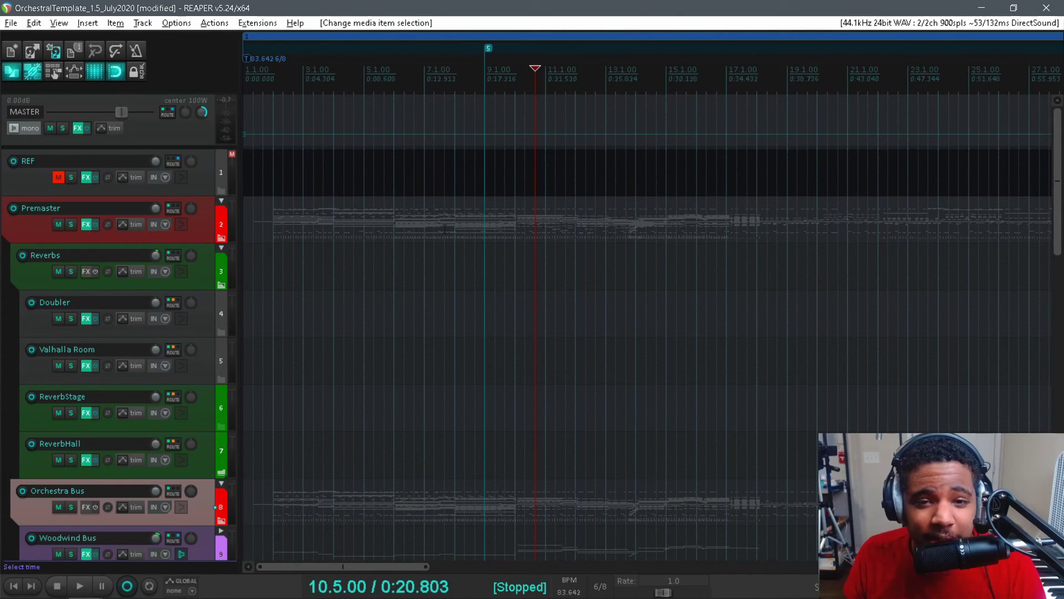
scroll(509, 217, down, 2)
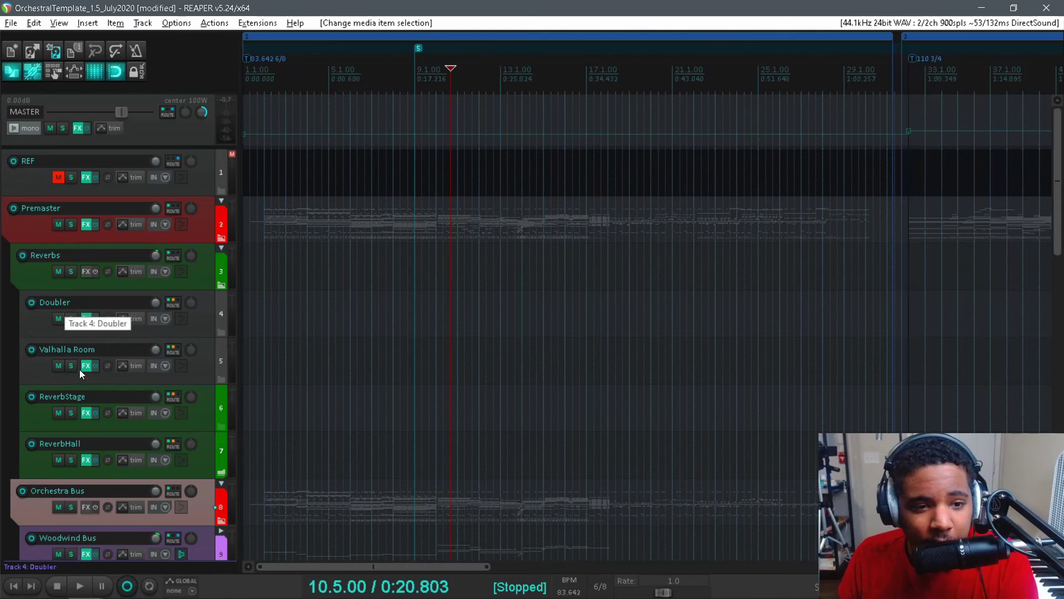
click(85, 459)
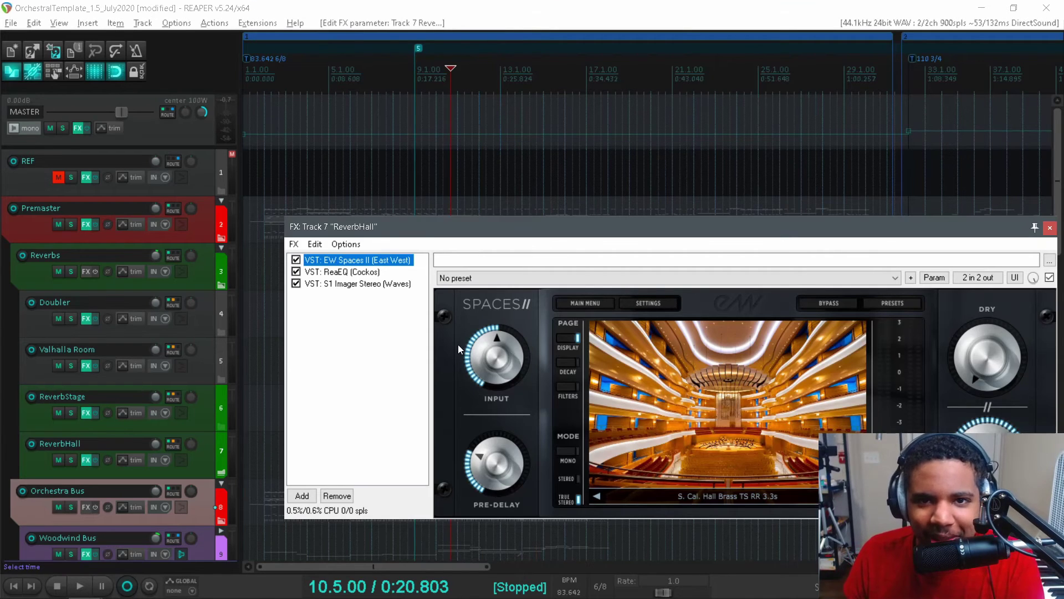
drag(619, 226, 570, 87)
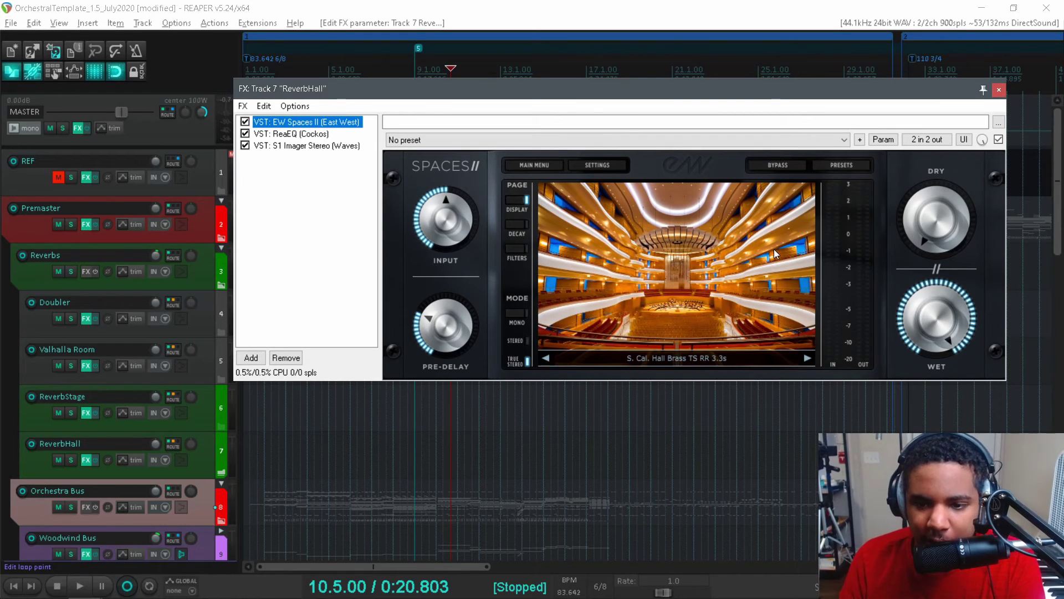
click(998, 90)
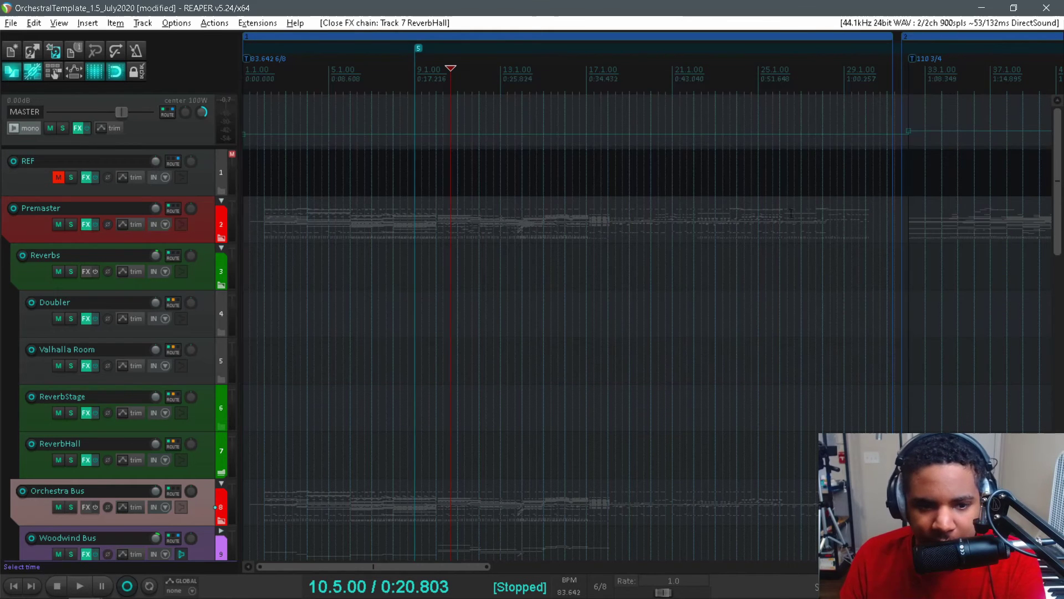
click(88, 411)
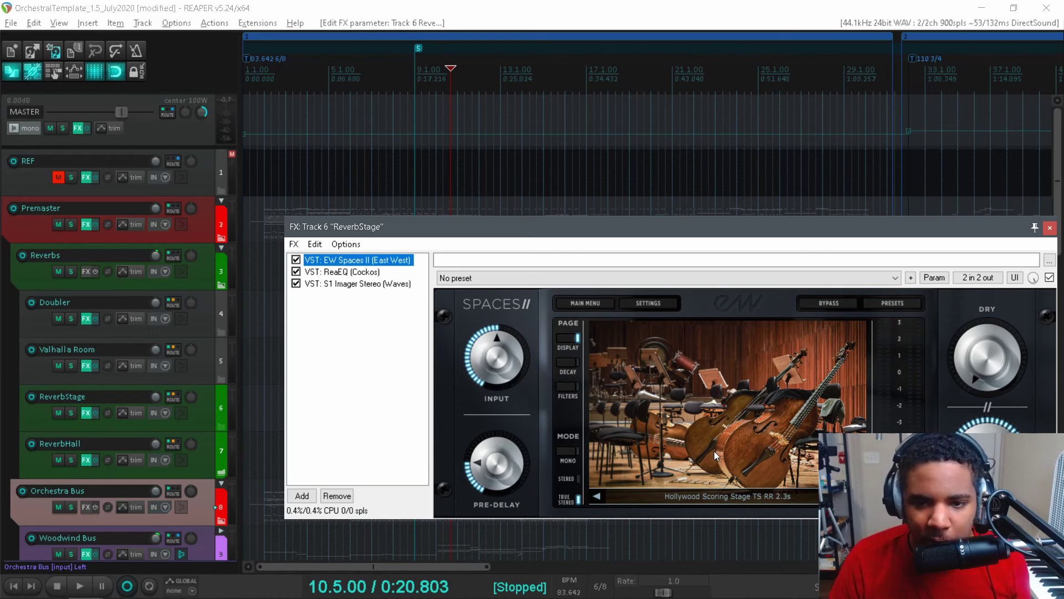
click(332, 271)
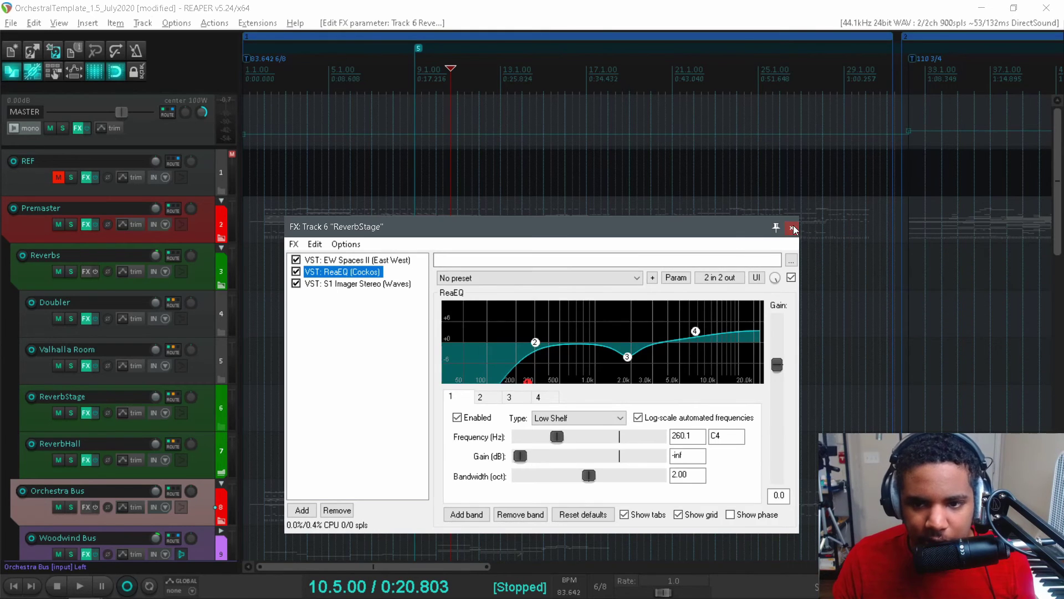
click(792, 227)
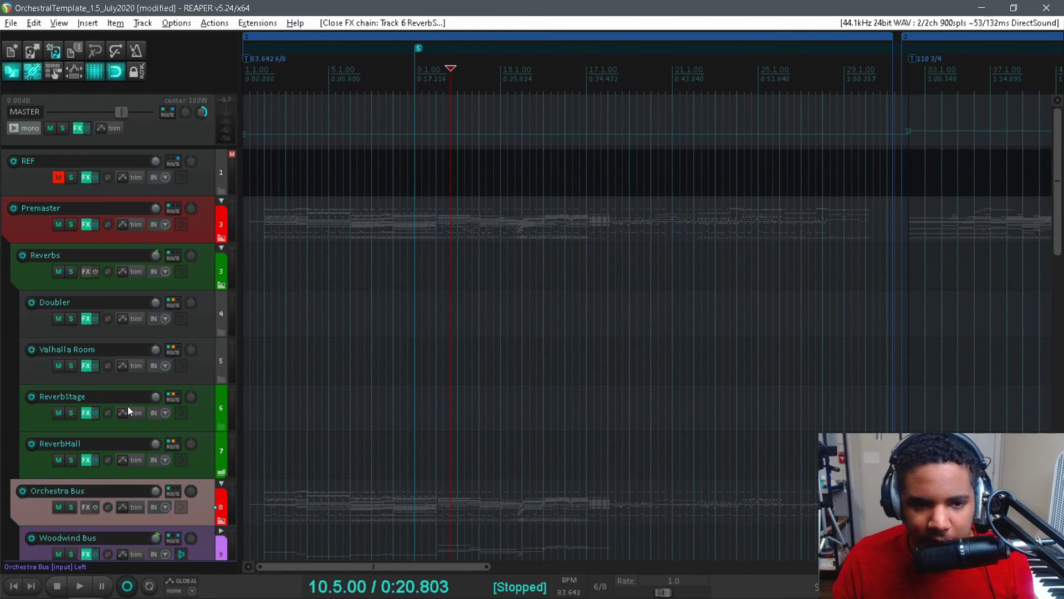
click(86, 460)
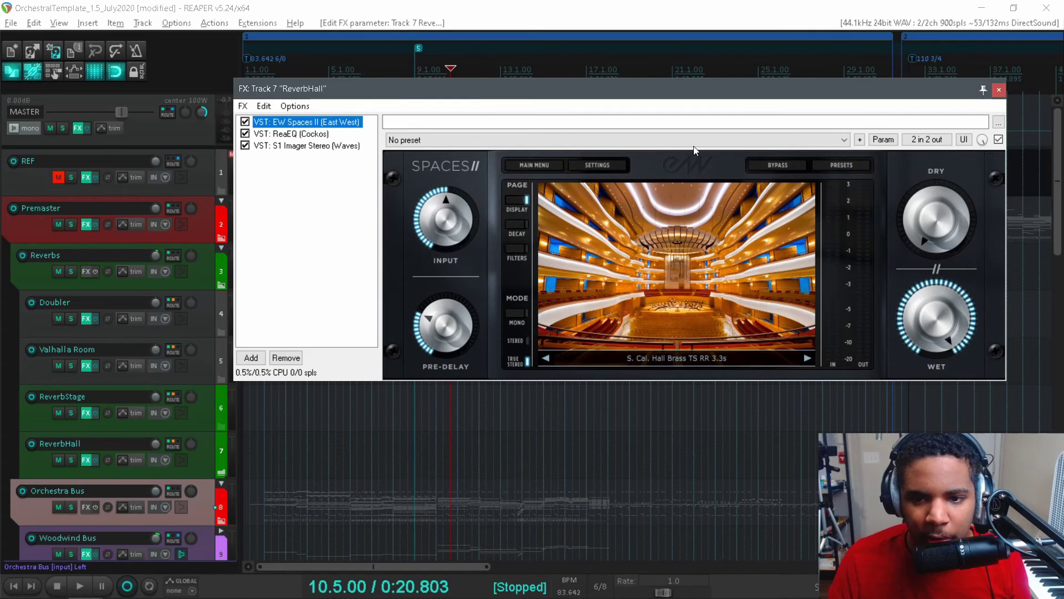
click(1001, 88)
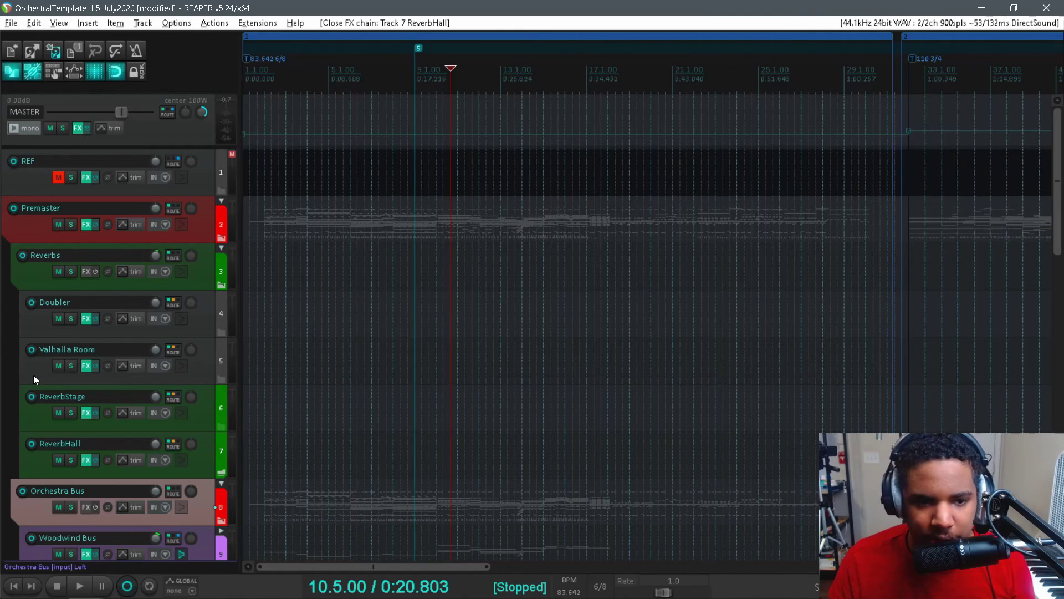
click(84, 366)
click(106, 86)
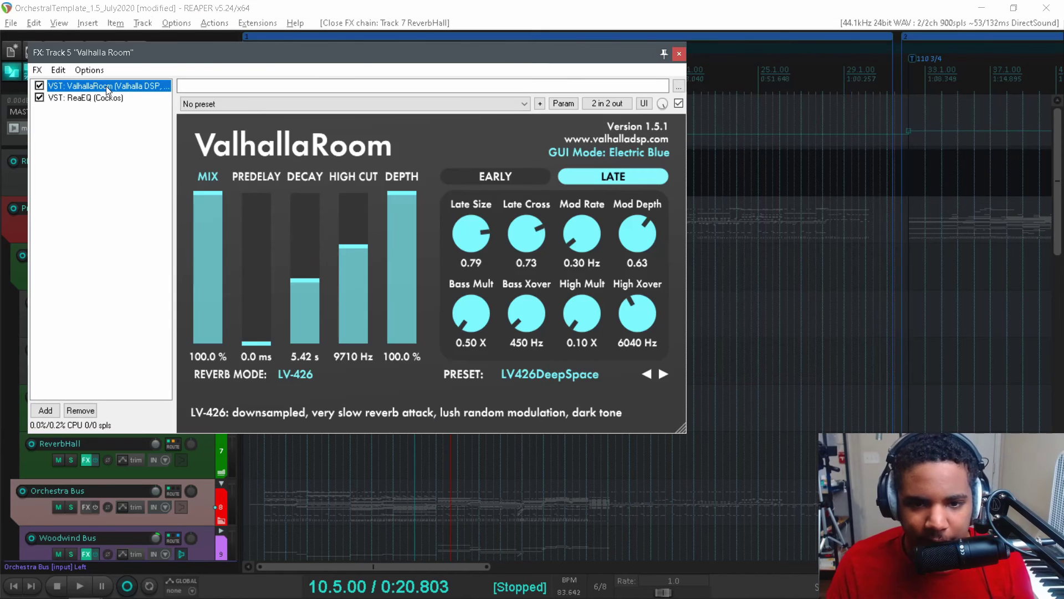
click(678, 54)
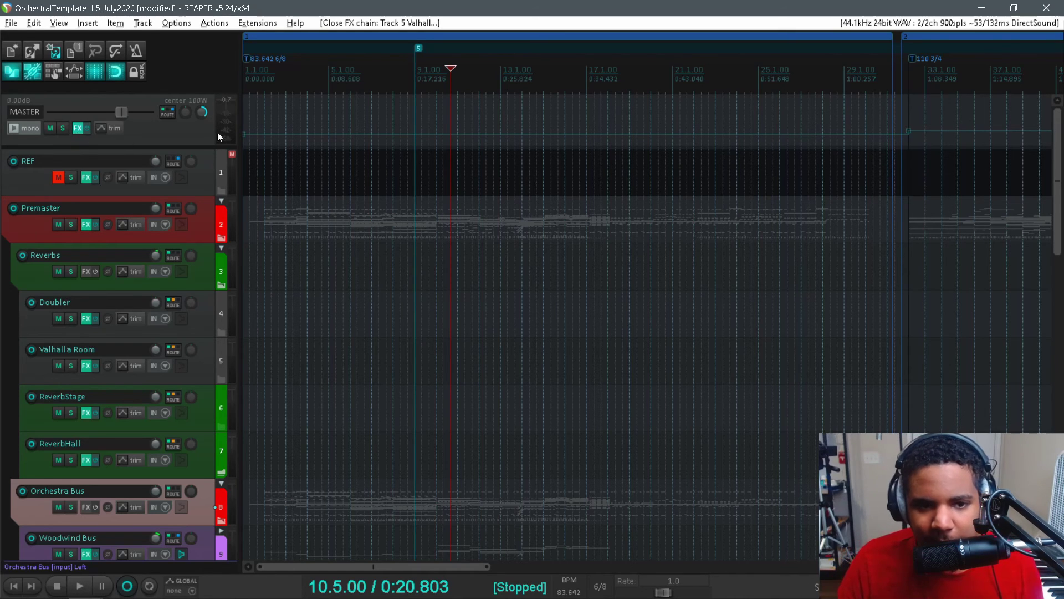
click(79, 128)
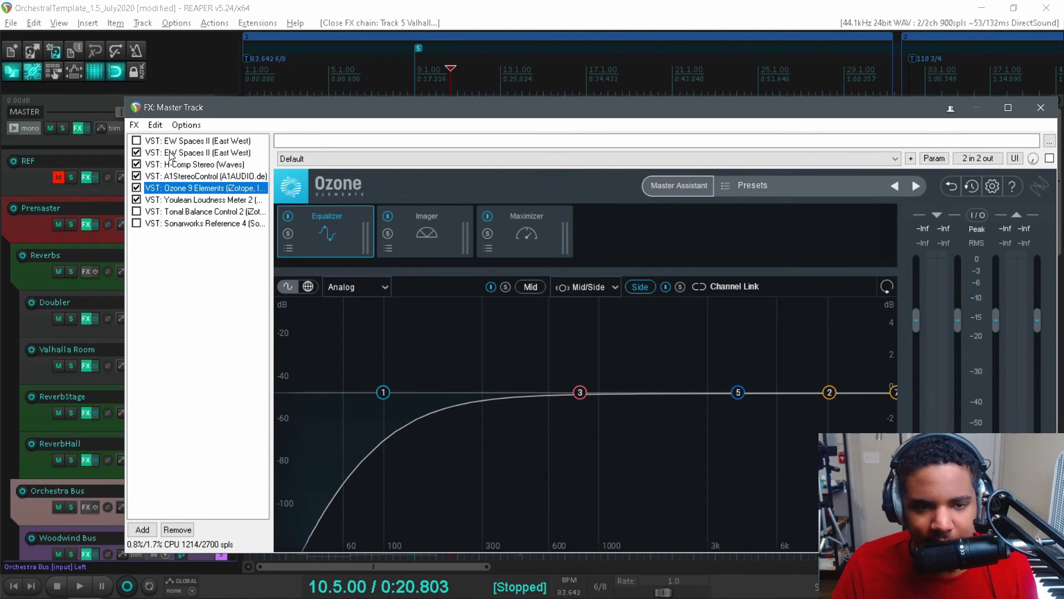
Step: Inspect the master's second EW Spaces II (S. Cal. Hall Full Orc TS FR 3.5s), then close the master FX chain
click(170, 156)
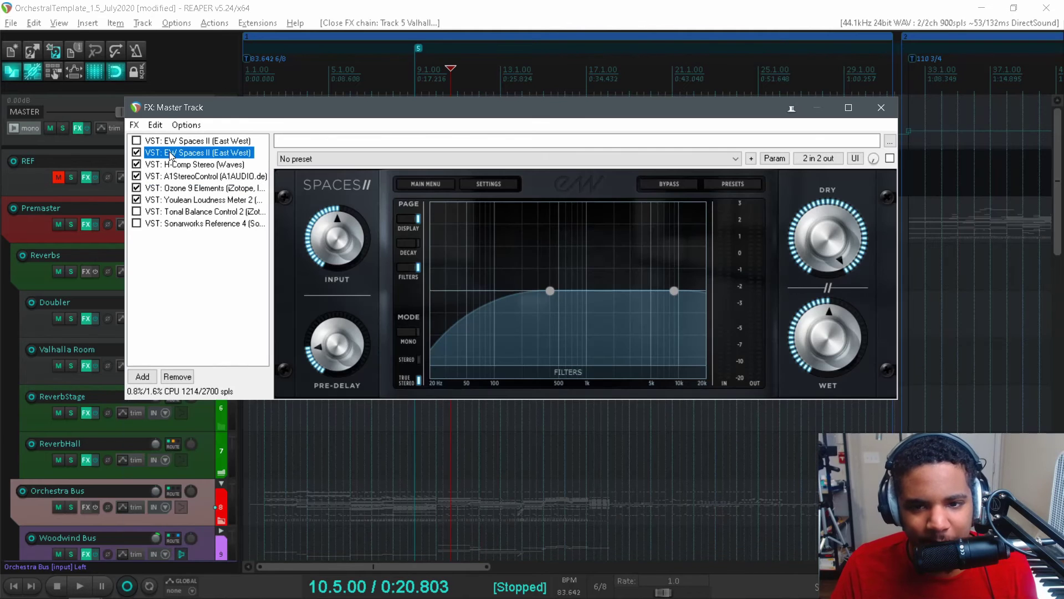
click(739, 188)
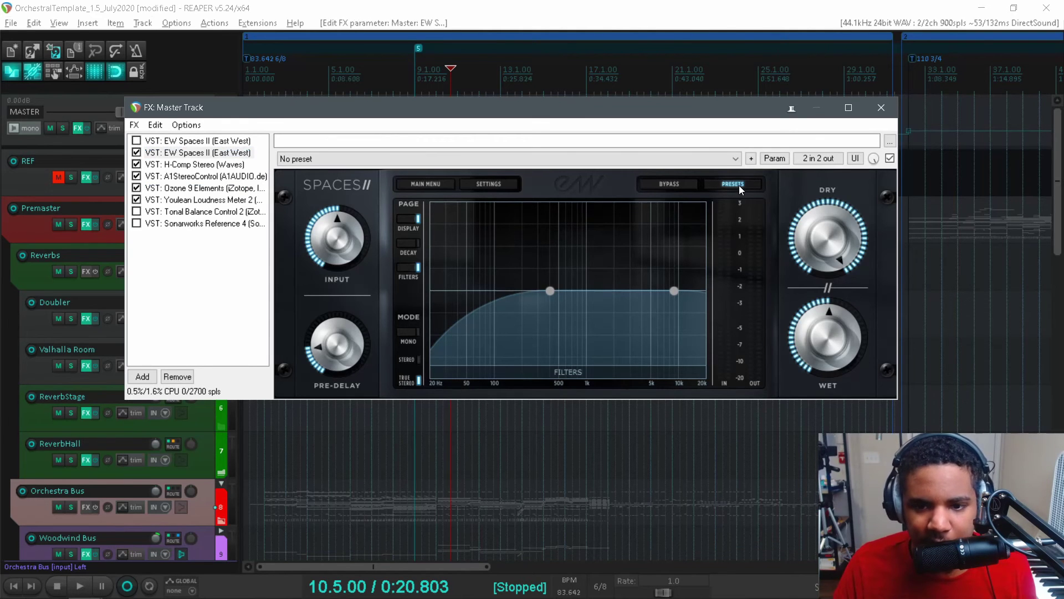
click(717, 183)
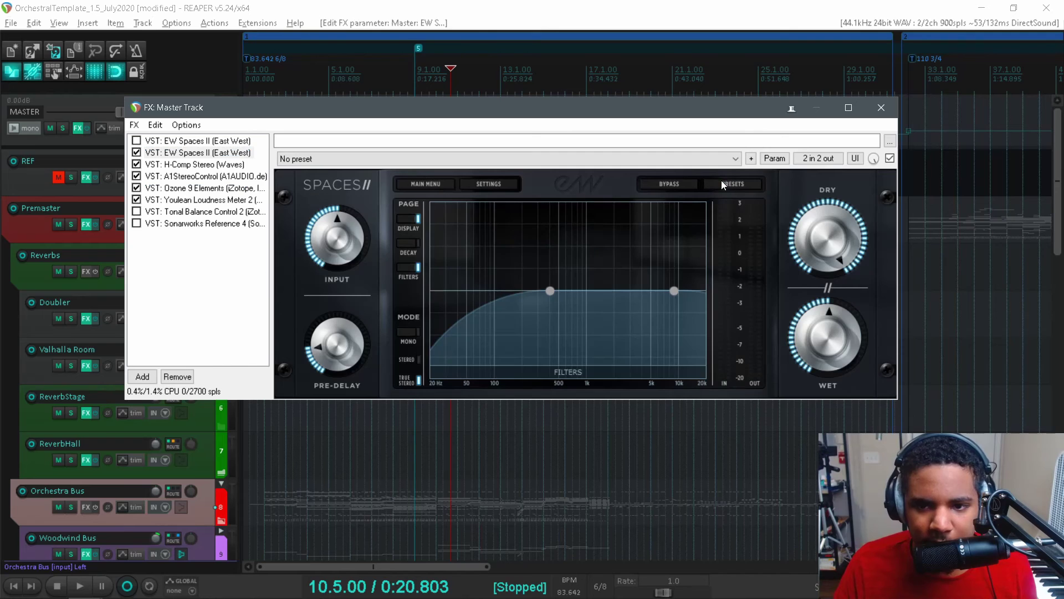
click(416, 223)
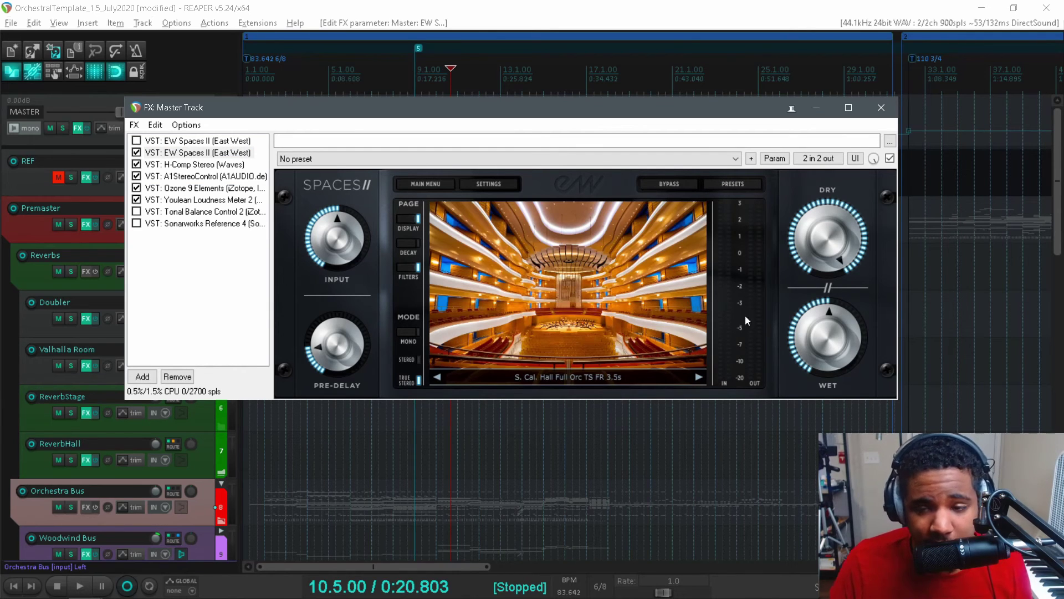
click(884, 114)
scroll(396, 353, up, 3)
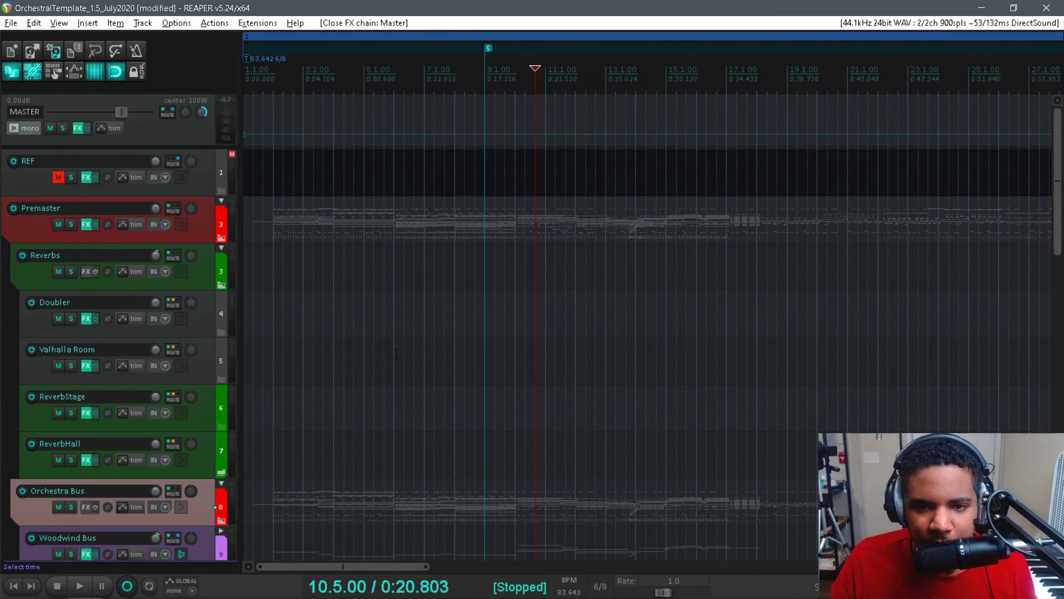
Step: Return the edit cursor to 1.3.00, browse the bus folders down to Choir, and collapse Reverbs
scroll(377, 358, down, 3)
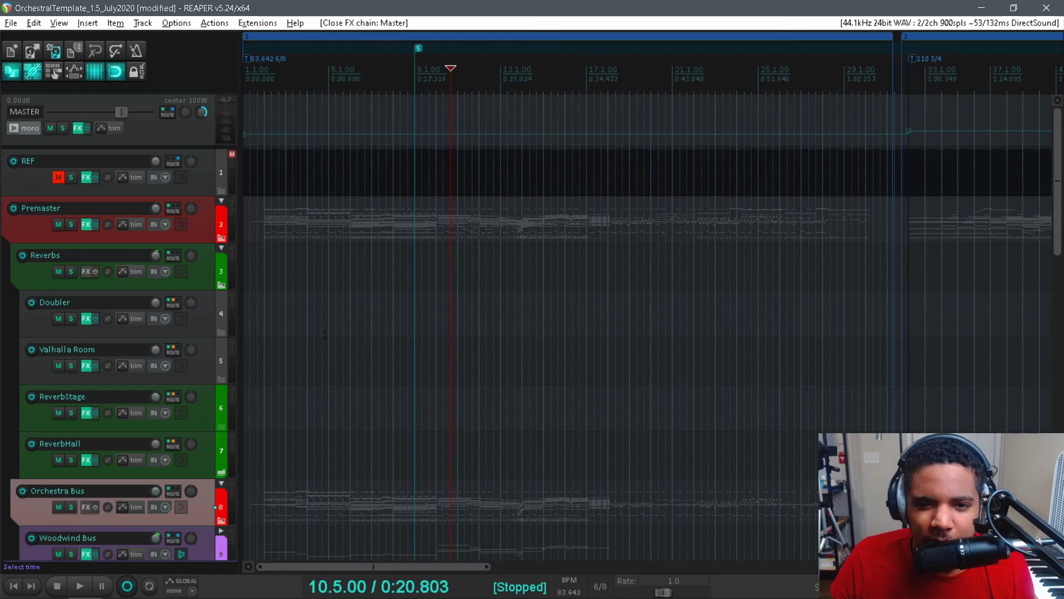
click(254, 316)
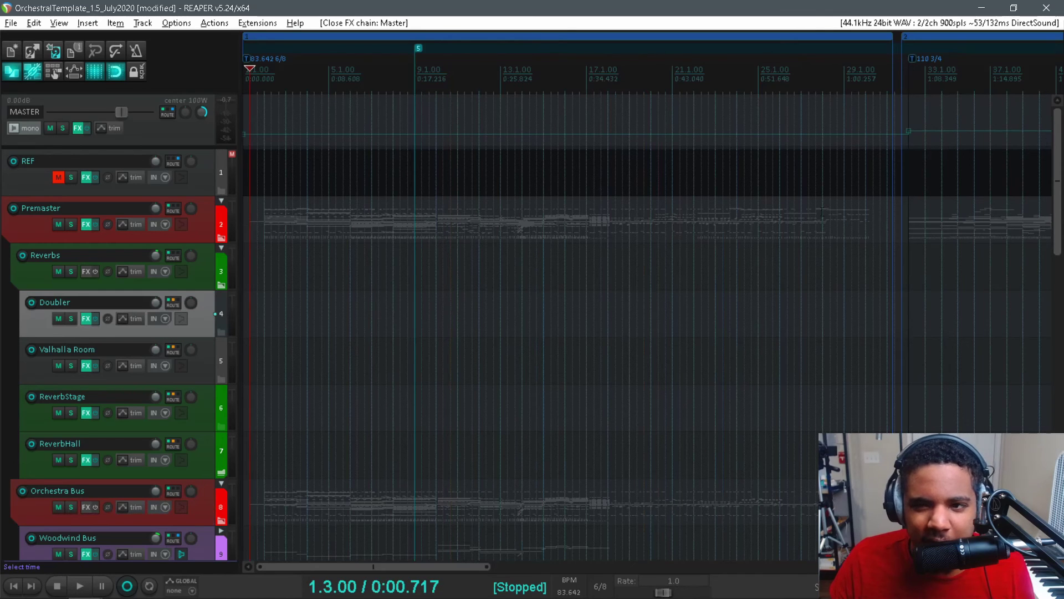
drag(1053, 156, 1002, 351)
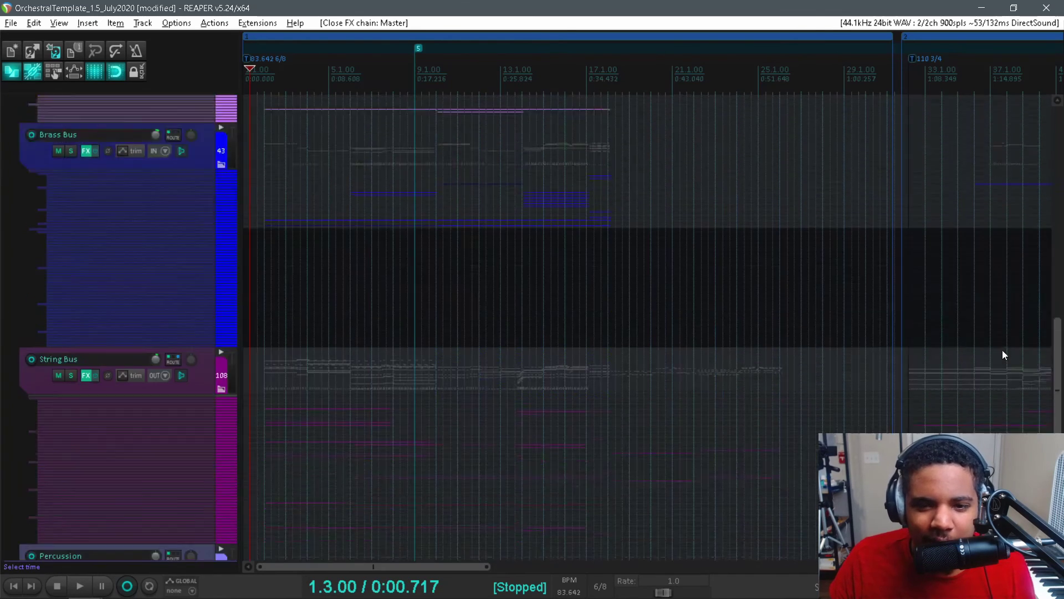
scroll(1002, 355, down, 2)
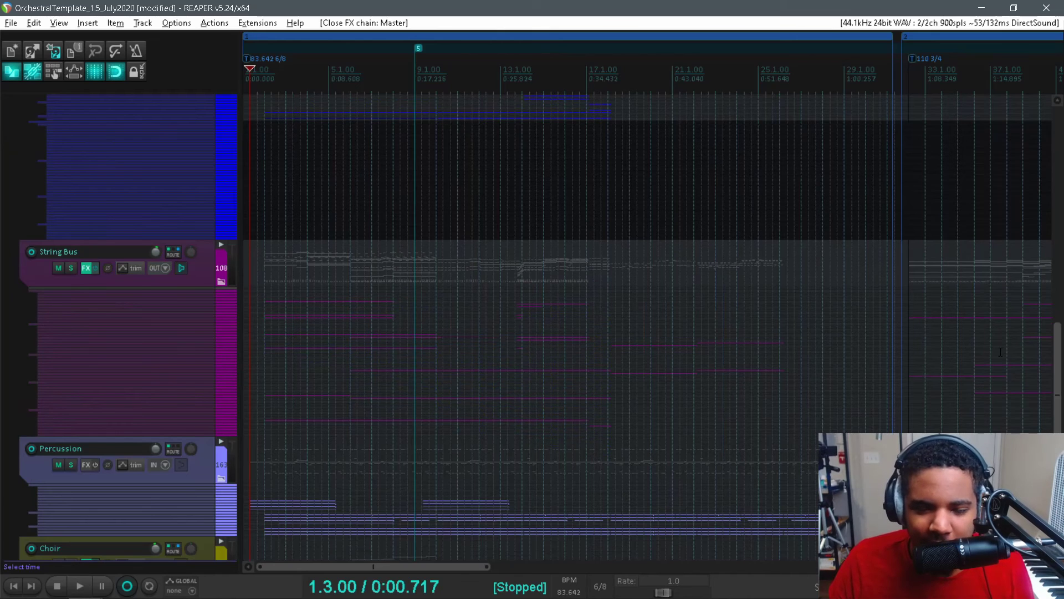
click(1051, 223)
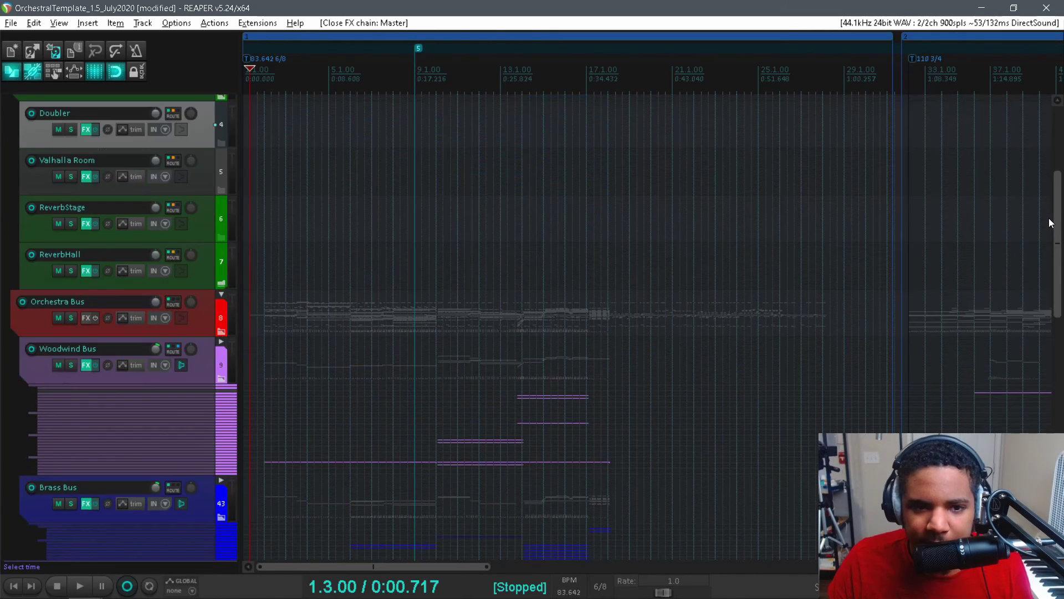
drag(1052, 223, 1040, 166)
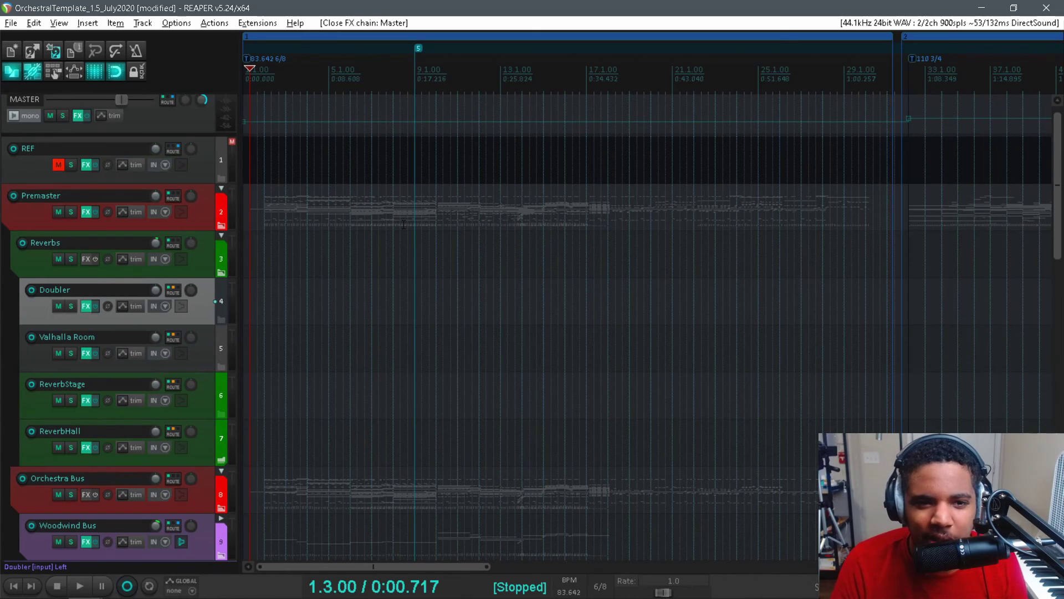
click(221, 235)
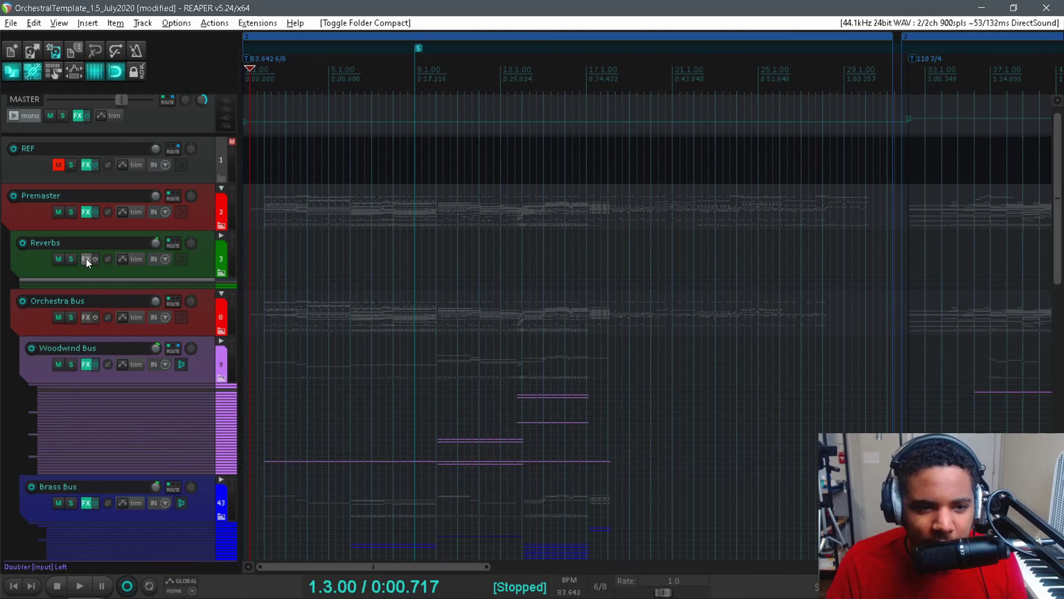
Step: Mute and unmute the Reverbs folder, then open the Premaster track's FX chain
click(55, 257)
click(59, 256)
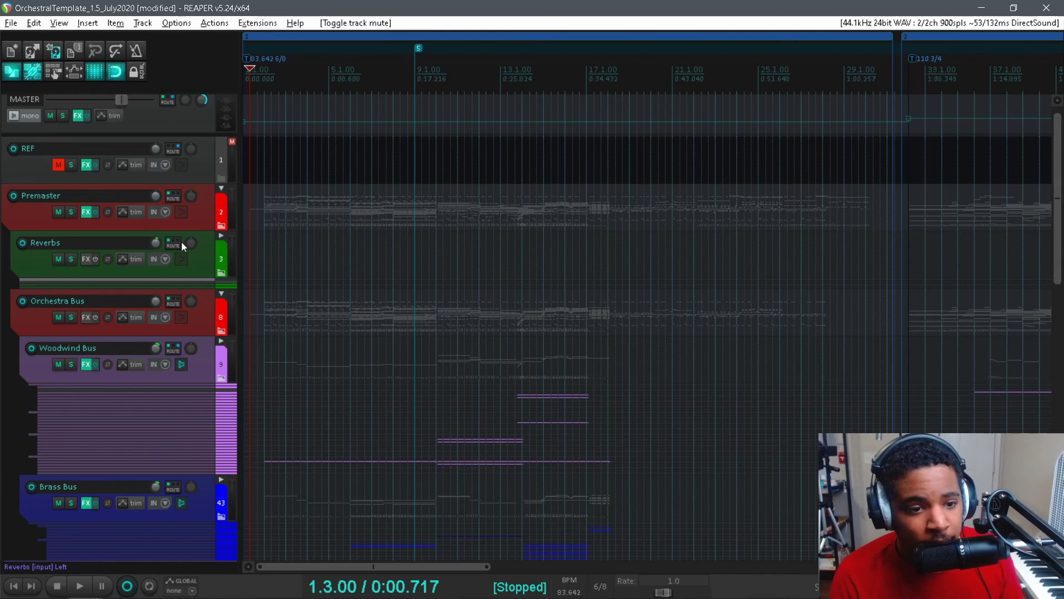
click(86, 212)
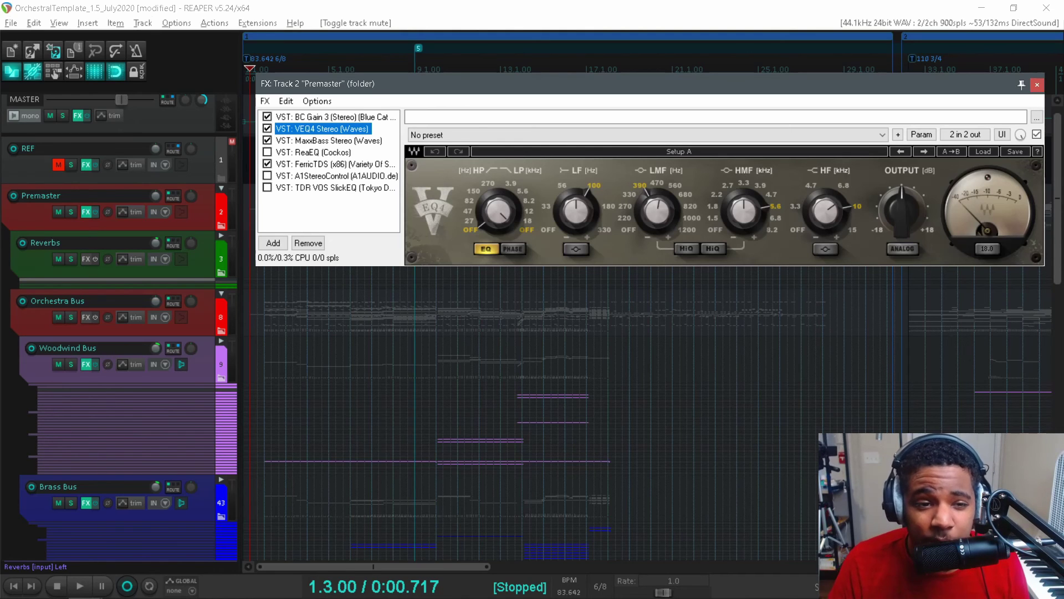
Step: Collapse the Premaster folder and review its BC Gain 3, MaxxBass and VEQ4 plugins
click(198, 209)
click(222, 188)
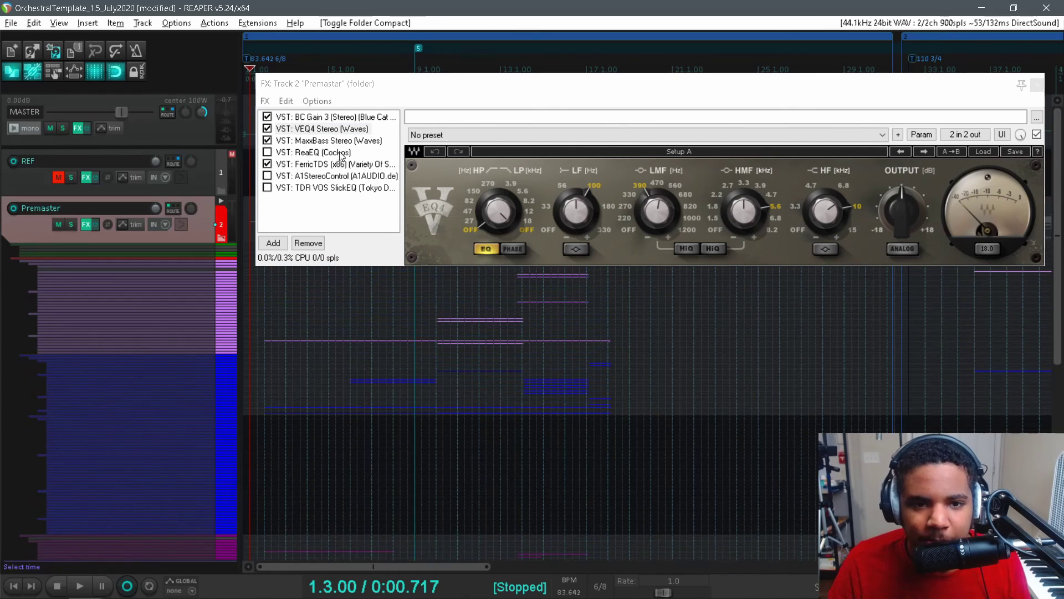
click(333, 119)
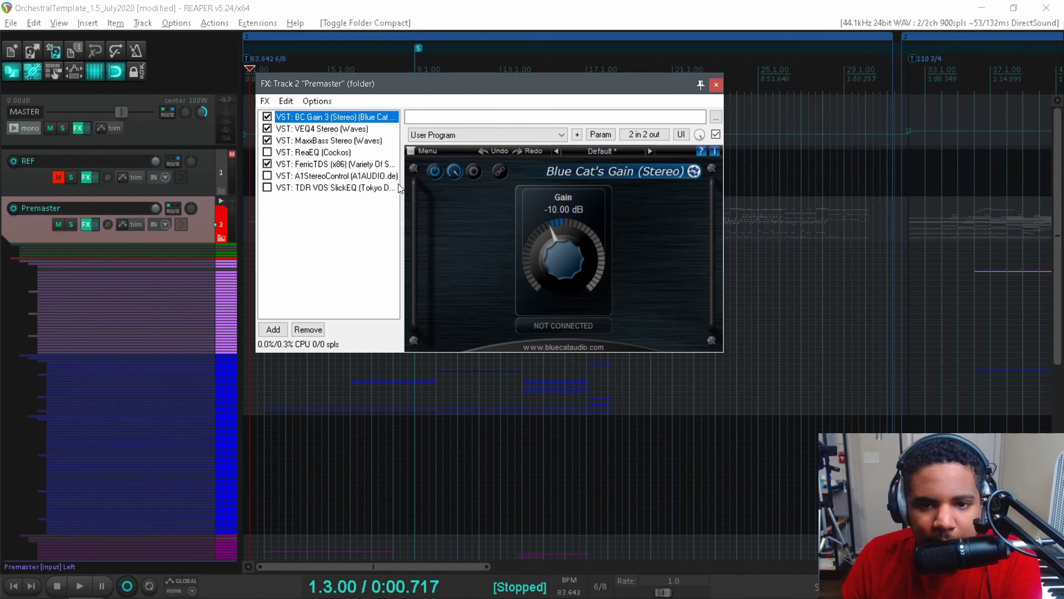
click(534, 249)
click(360, 142)
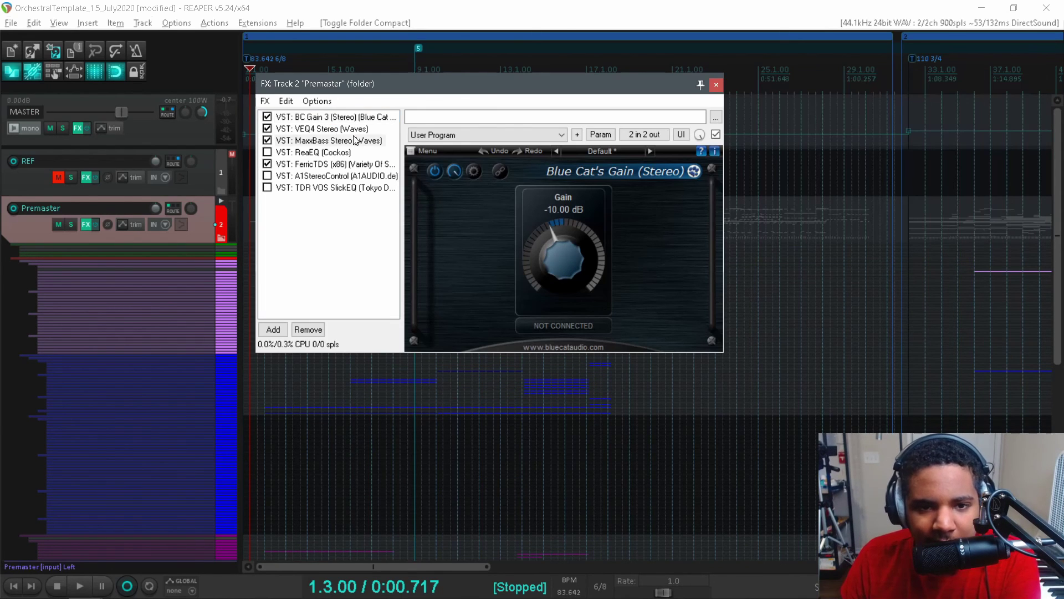
key(Up)
Step: Check the bypassed ReaEQ and the FerricTDS plugin, then close the Premaster FX windows
click(353, 151)
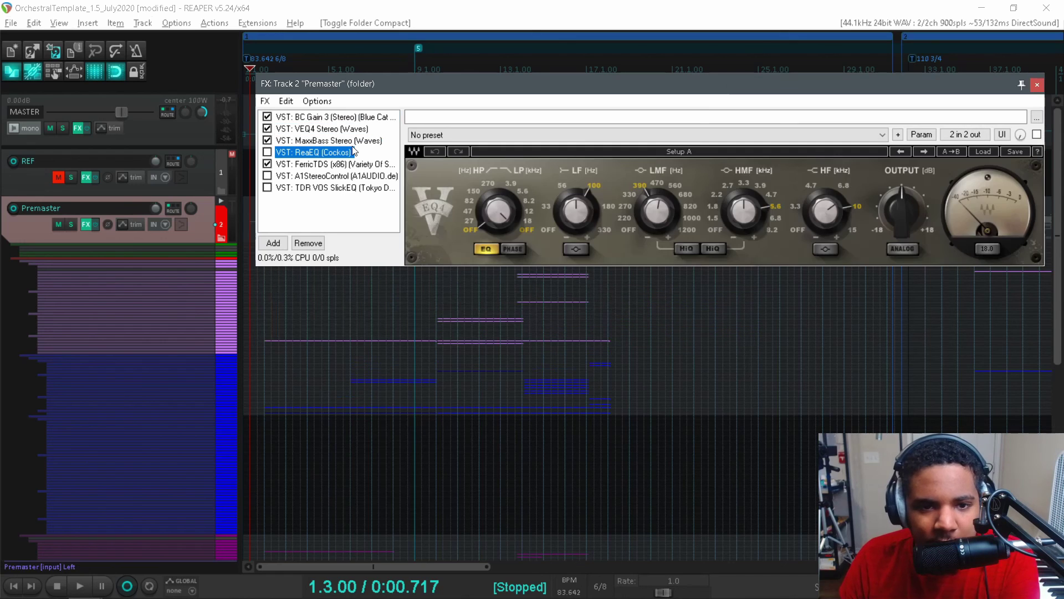
click(349, 164)
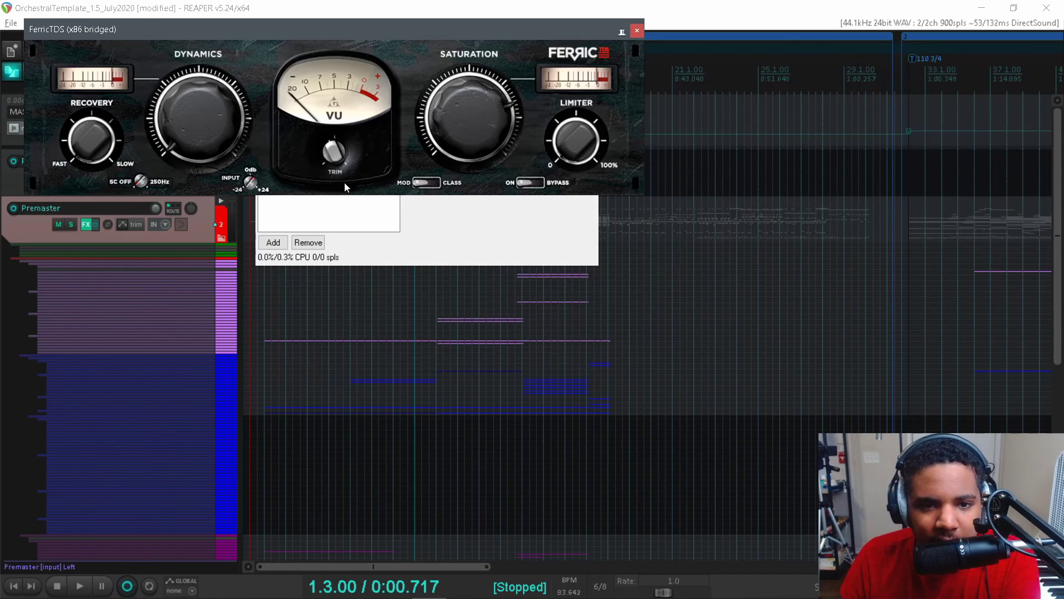
click(637, 32)
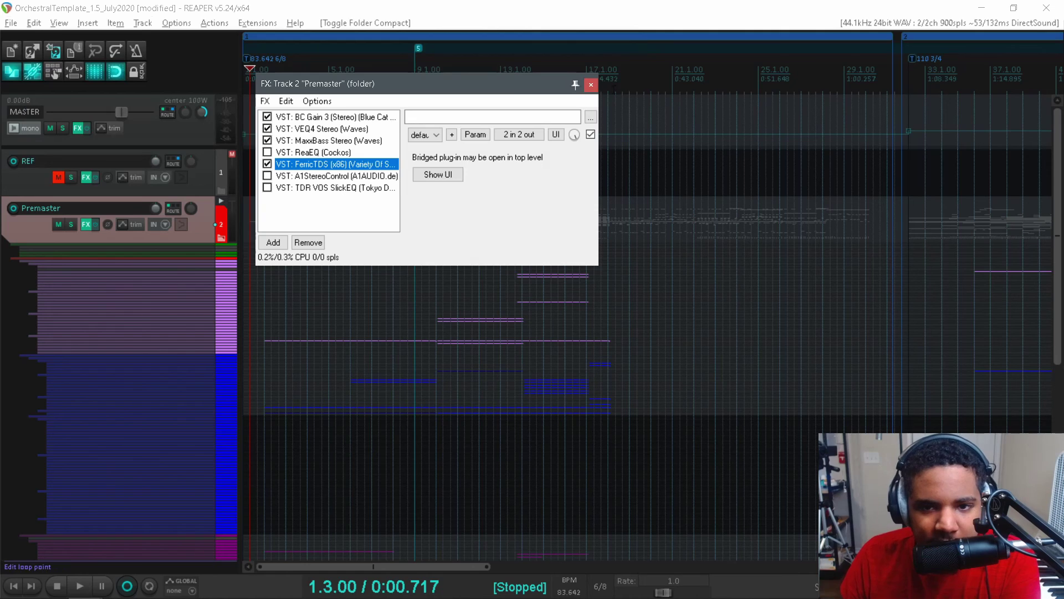
click(592, 84)
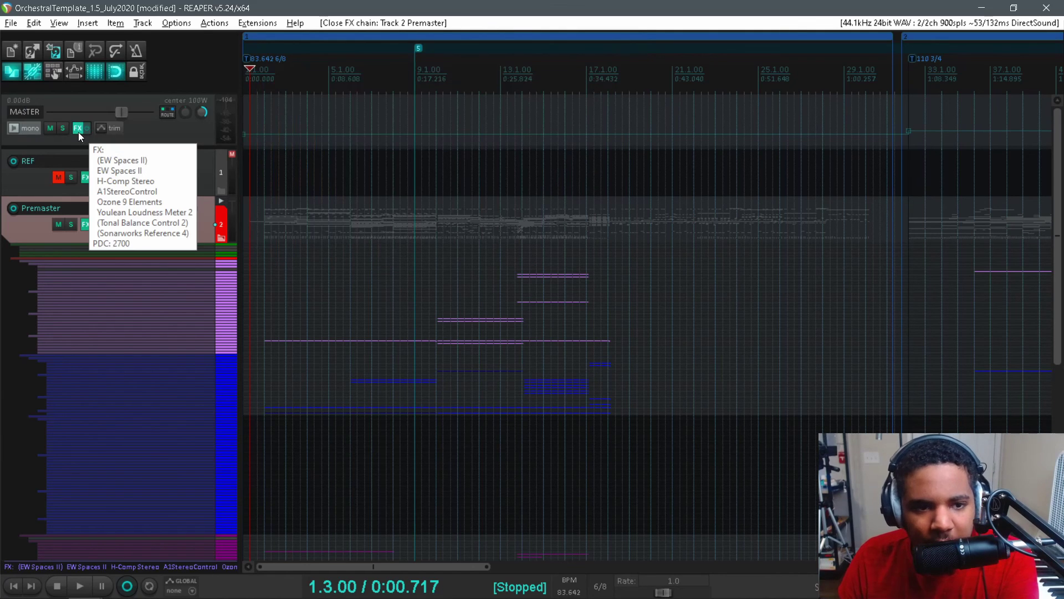
Step: Reopen and close the Premaster chain, then list the master track's plugins
click(86, 225)
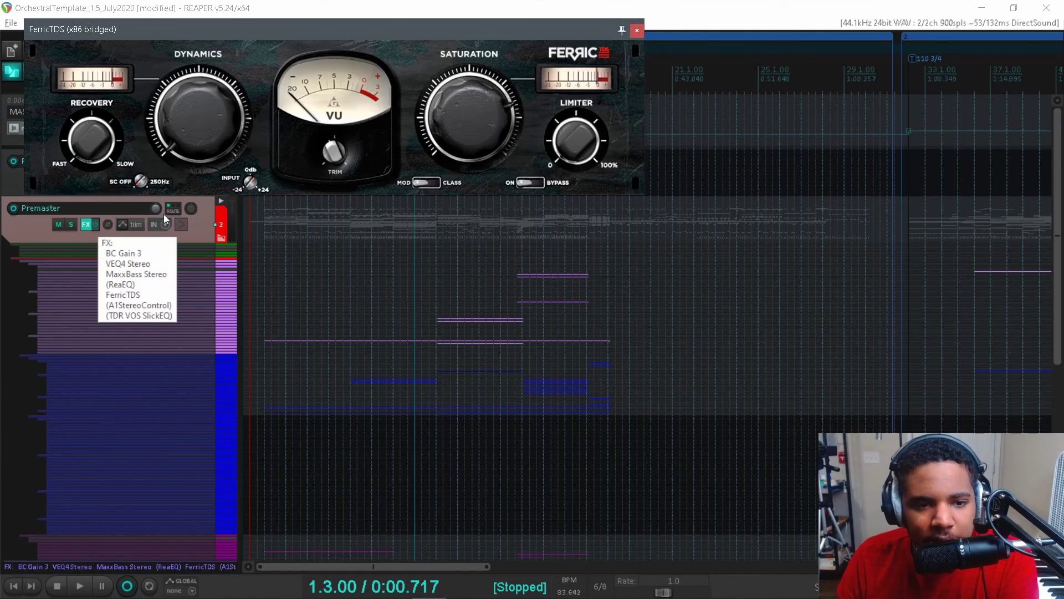
click(638, 31)
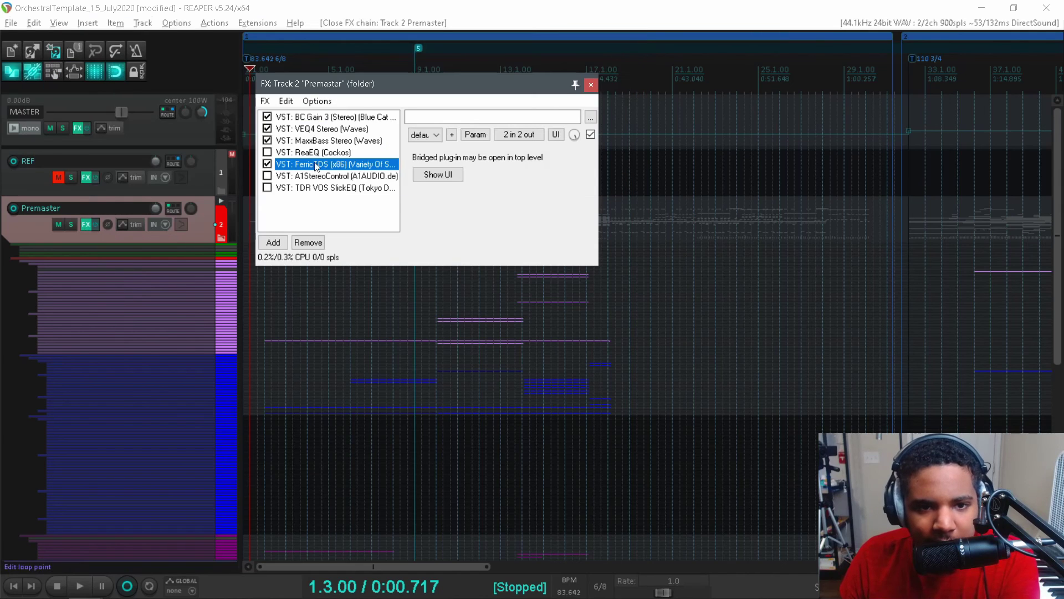
click(590, 86)
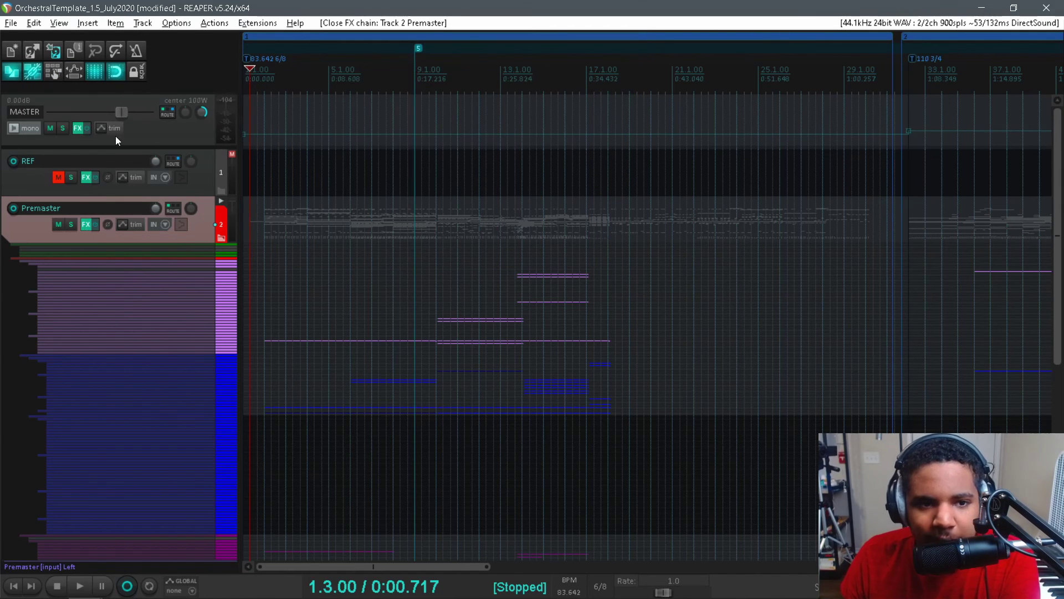
right_click(73, 130)
click(149, 152)
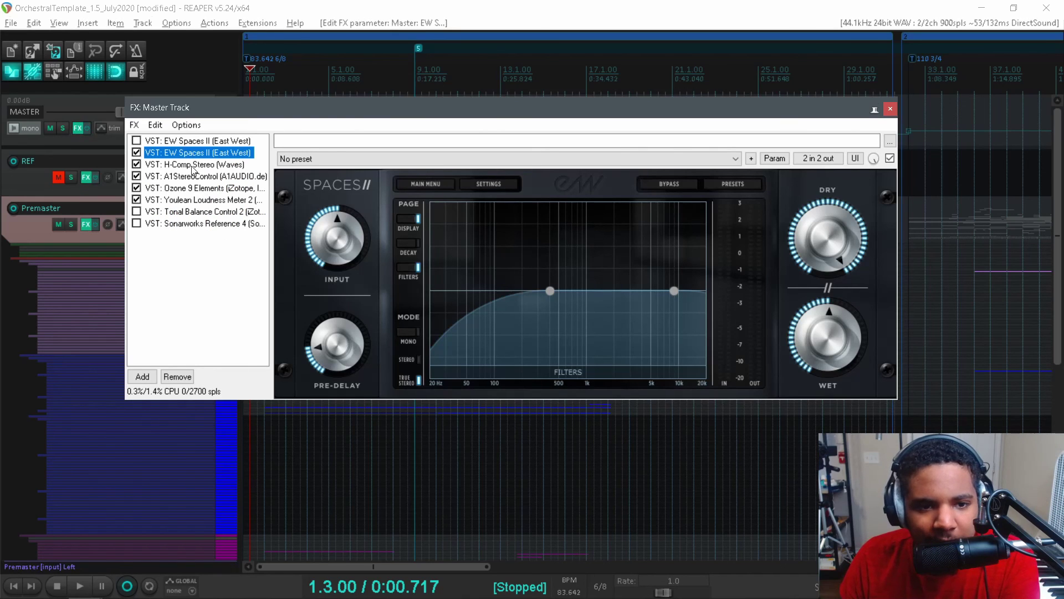
click(177, 199)
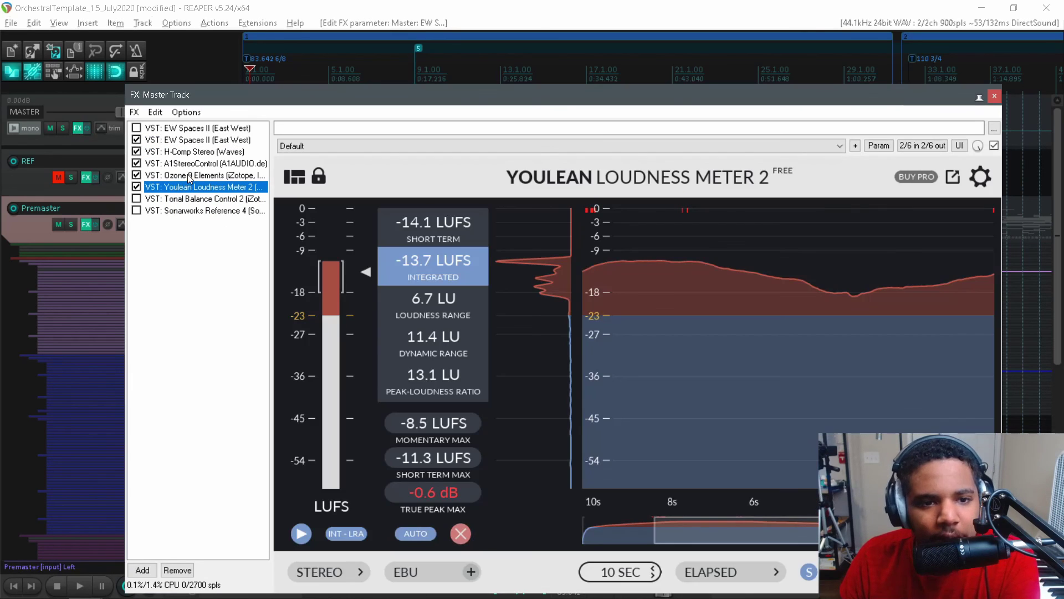
click(994, 96)
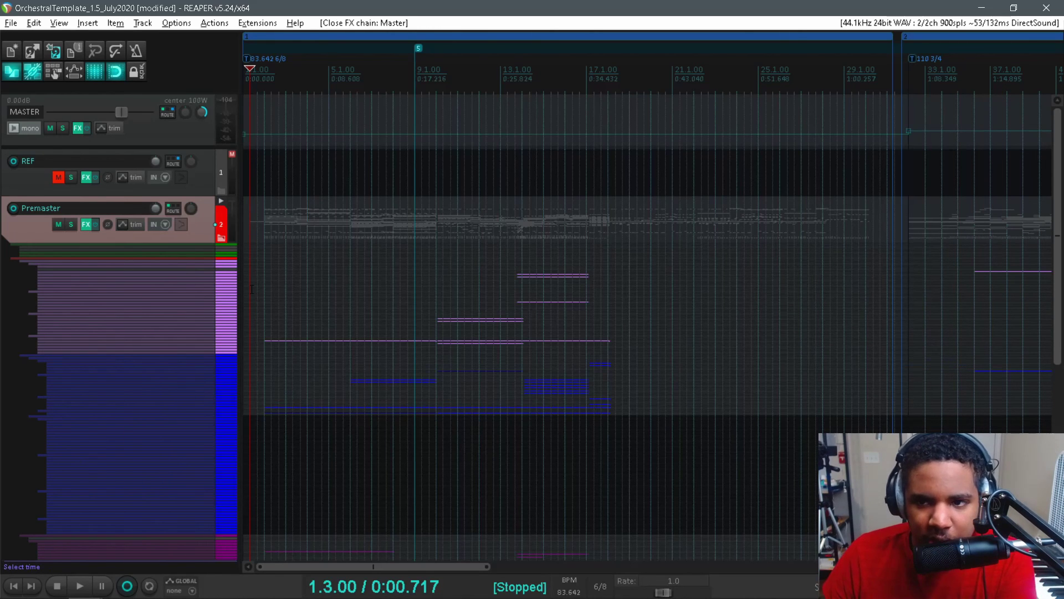
scroll(252, 288, down, 4)
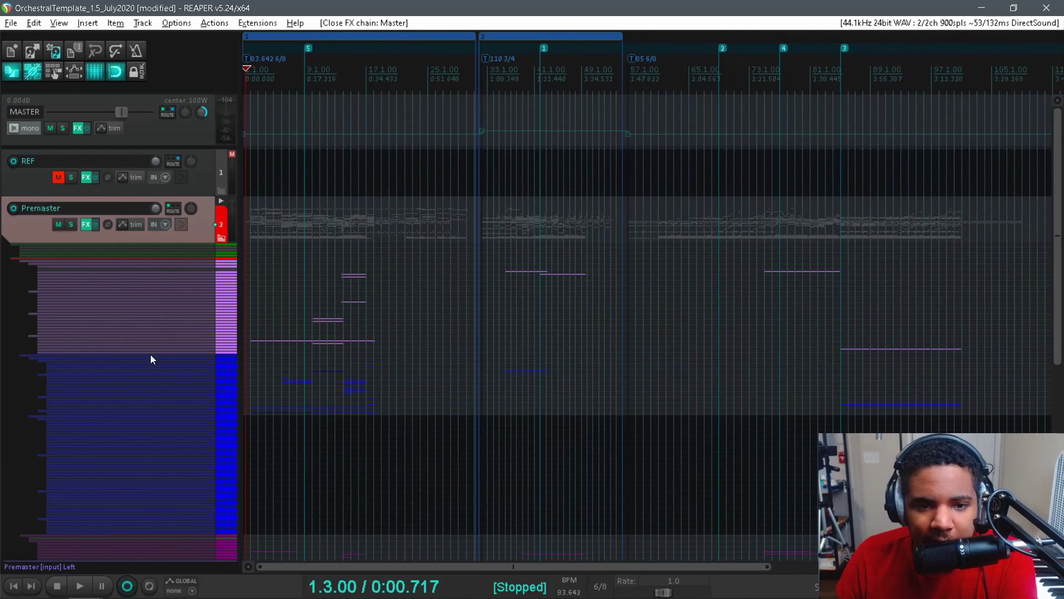
Step: Zoom the arrangement to the first 19 bars and scroll to show REF and Premaster above the MIDI parts
scroll(244, 314, up, 6)
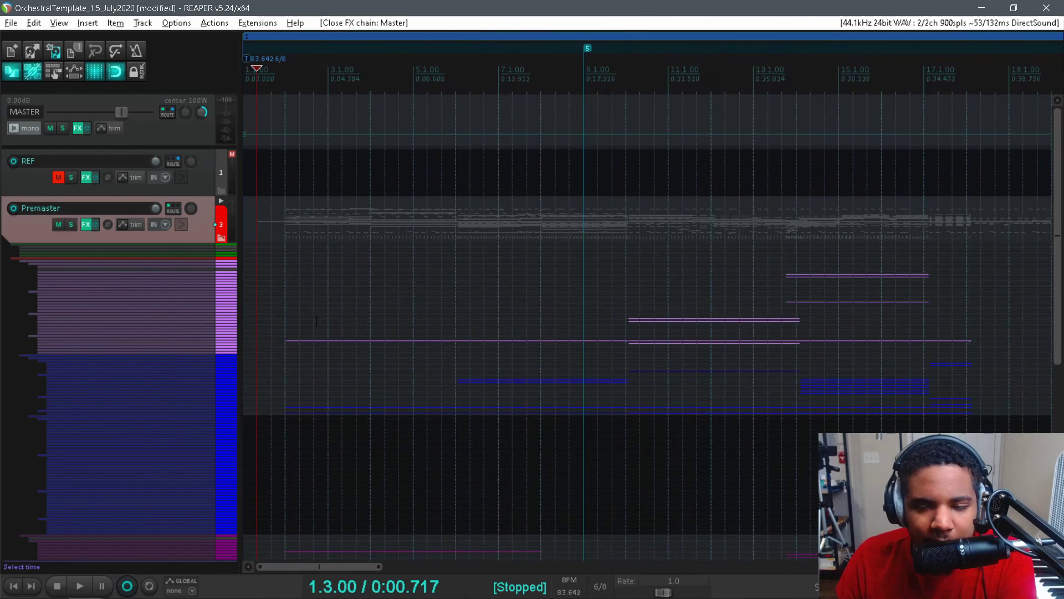
drag(1057, 238, 780, 348)
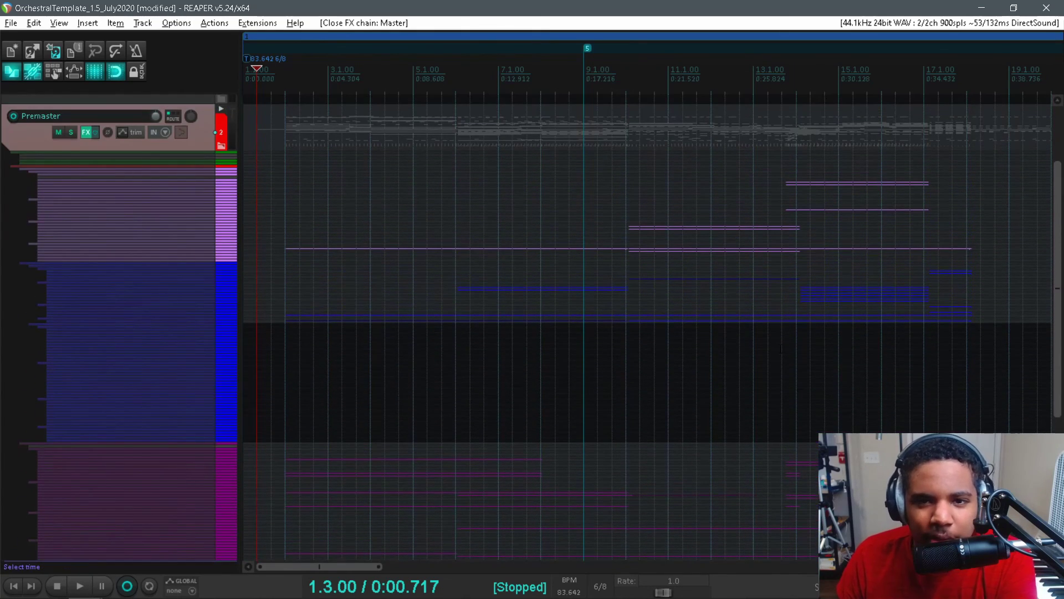